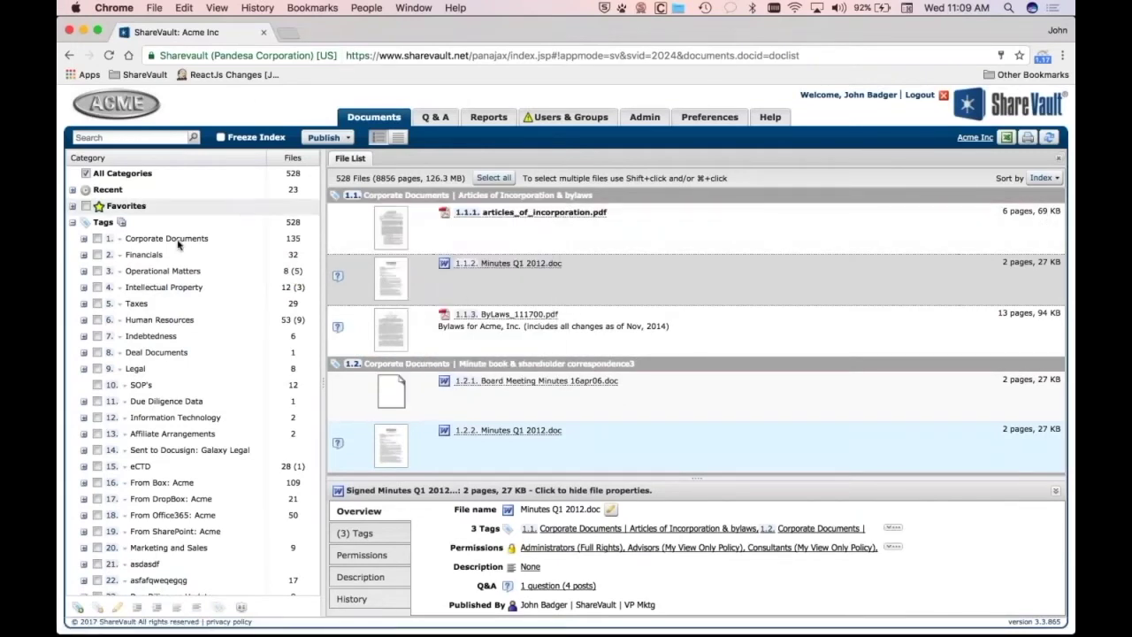
Delete the two top-level tags asdasdf and asfafqweqegqg from the tag tree.
scroll(155, 274, "down", 2)
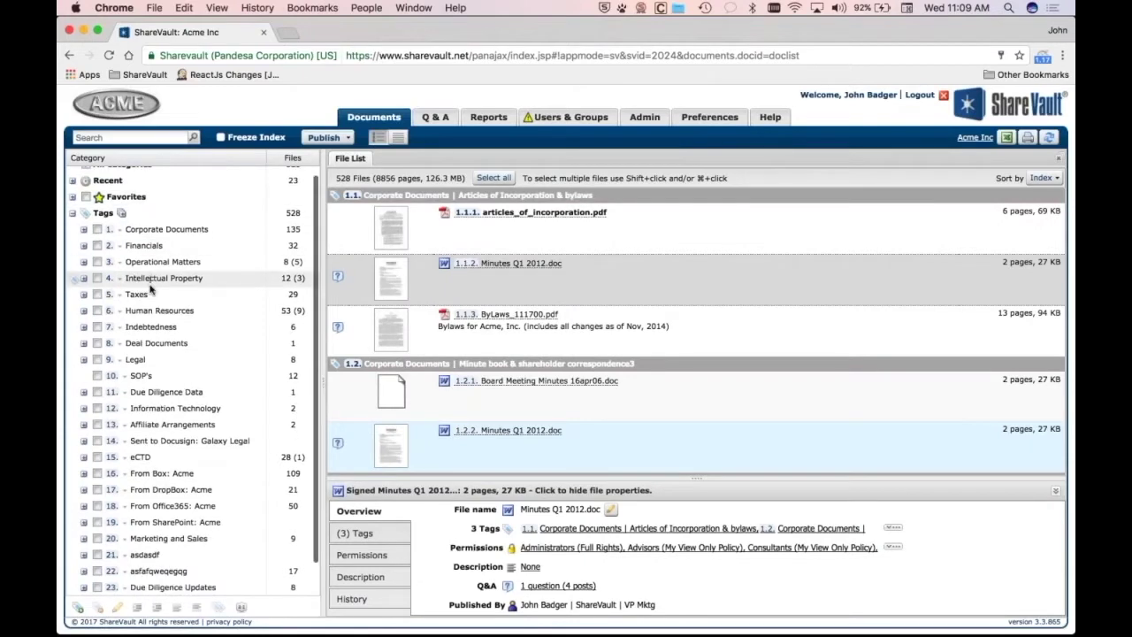
scroll(150, 287, "up", 2)
scroll(152, 292, "down", 2)
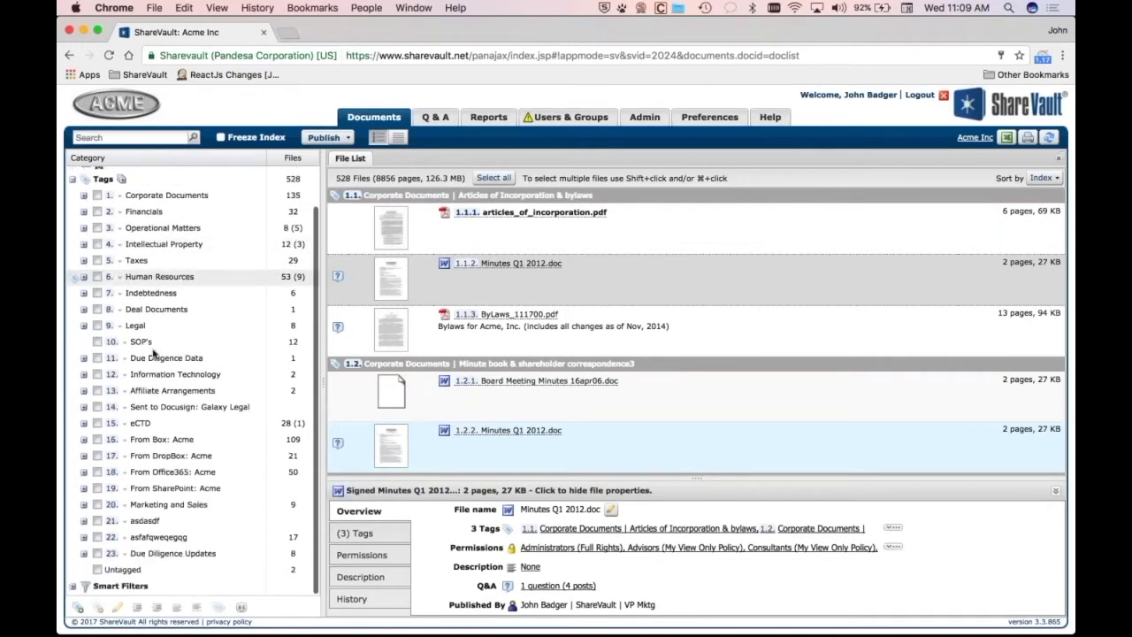
left_click(155, 521)
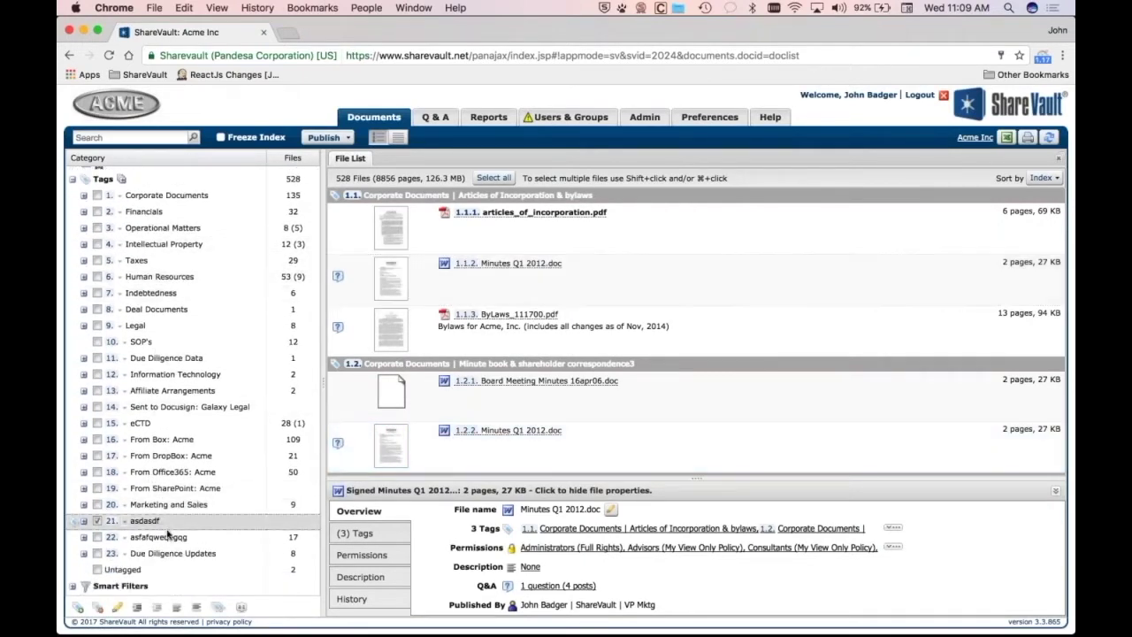
left_click(155, 537, "shift")
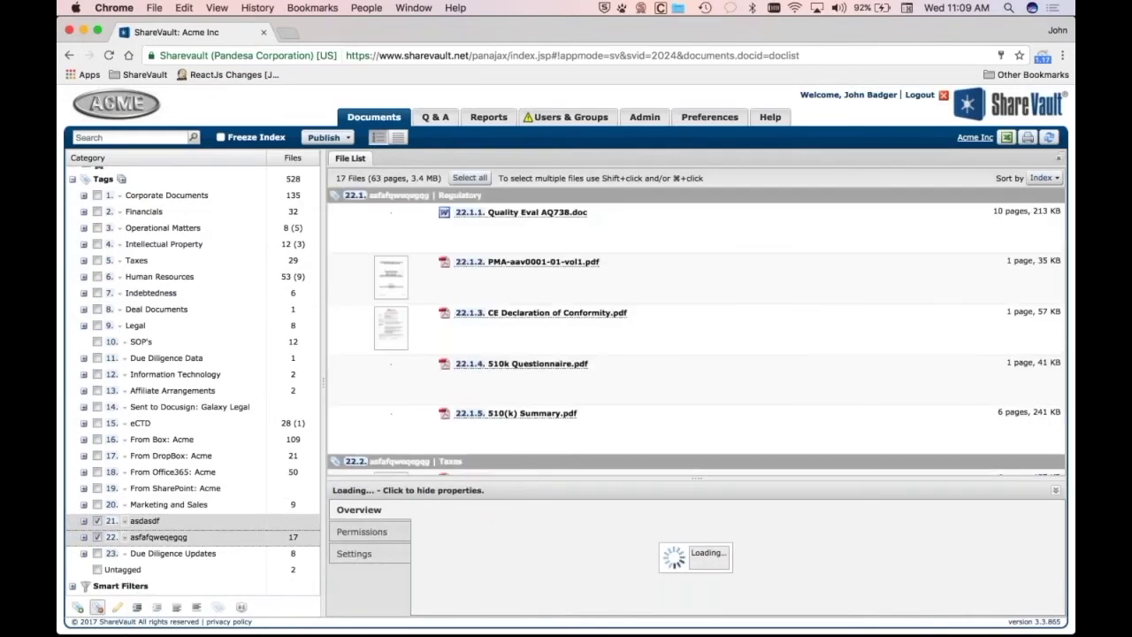
left_click(98, 607)
left_click(708, 395)
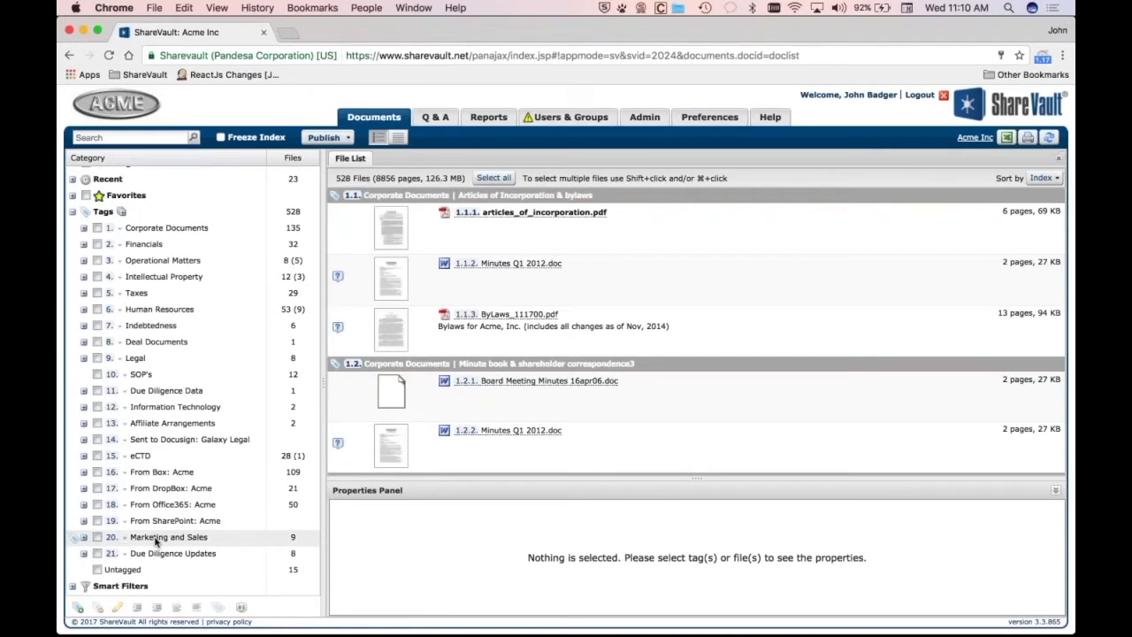
Add a top-level tag named New Tag at the end of the tag list, with a sub-tag named New Sub Tag.
left_click(78, 609)
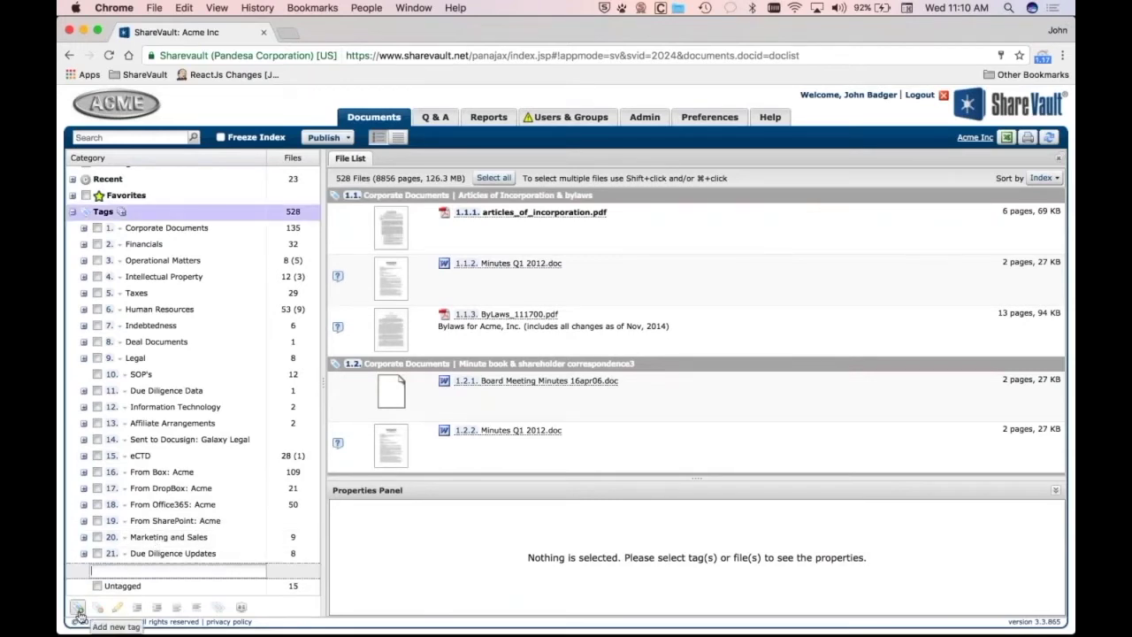
type("New Tag")
key("Return")
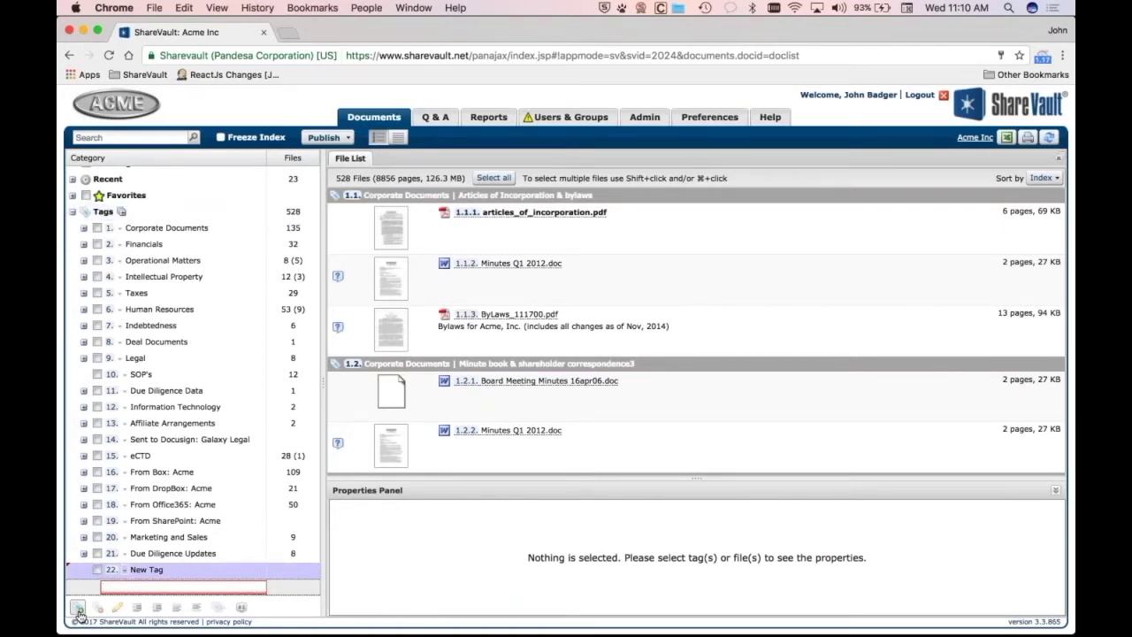
type("New Su")
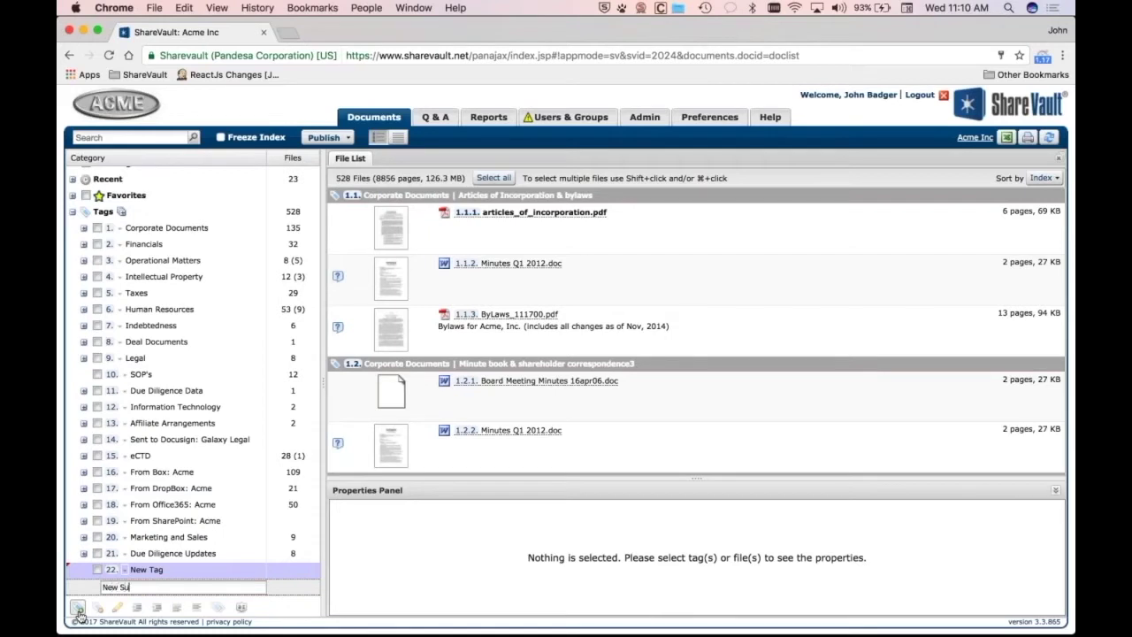
type("b Tag")
key("Return")
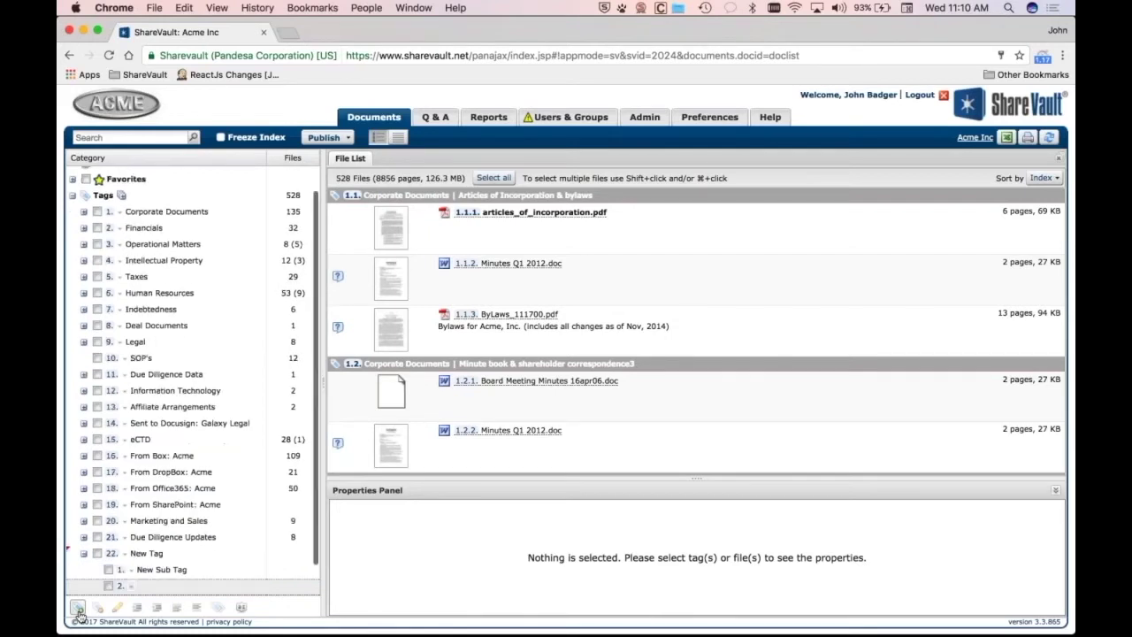
Add a second sub-tag named Another sub tag under New Tag.
type("New")
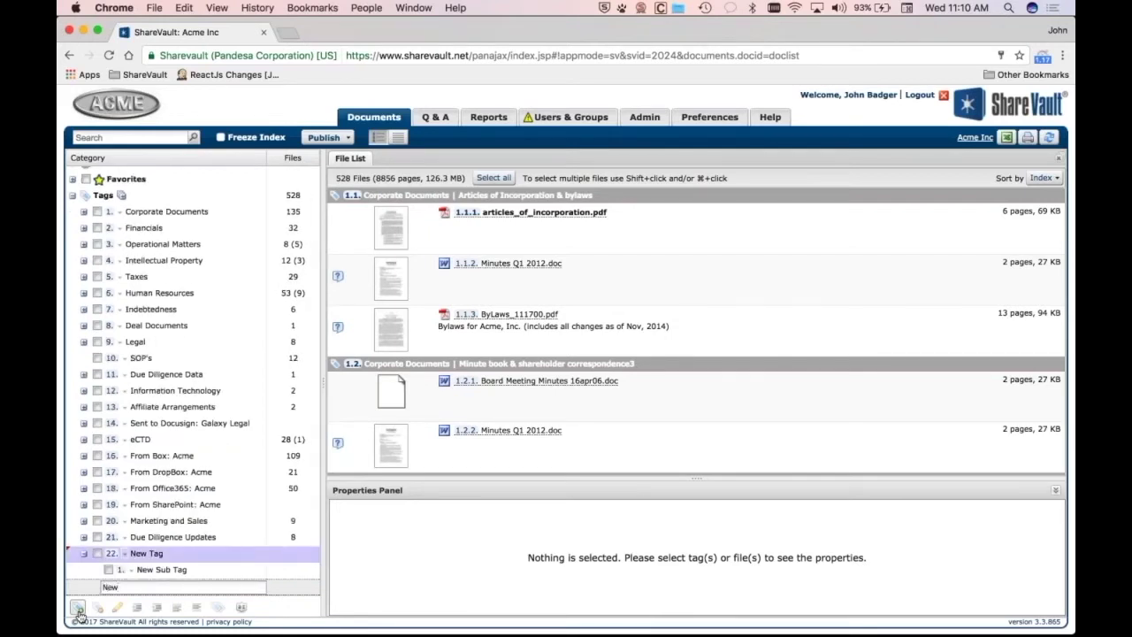
type(" su")
key("BackSpace")
key("BackSpace")
key("BackSpace")
key("BackSpace")
key("BackSpace")
key("BackSpace")
type("Another sub tag")
key("Return")
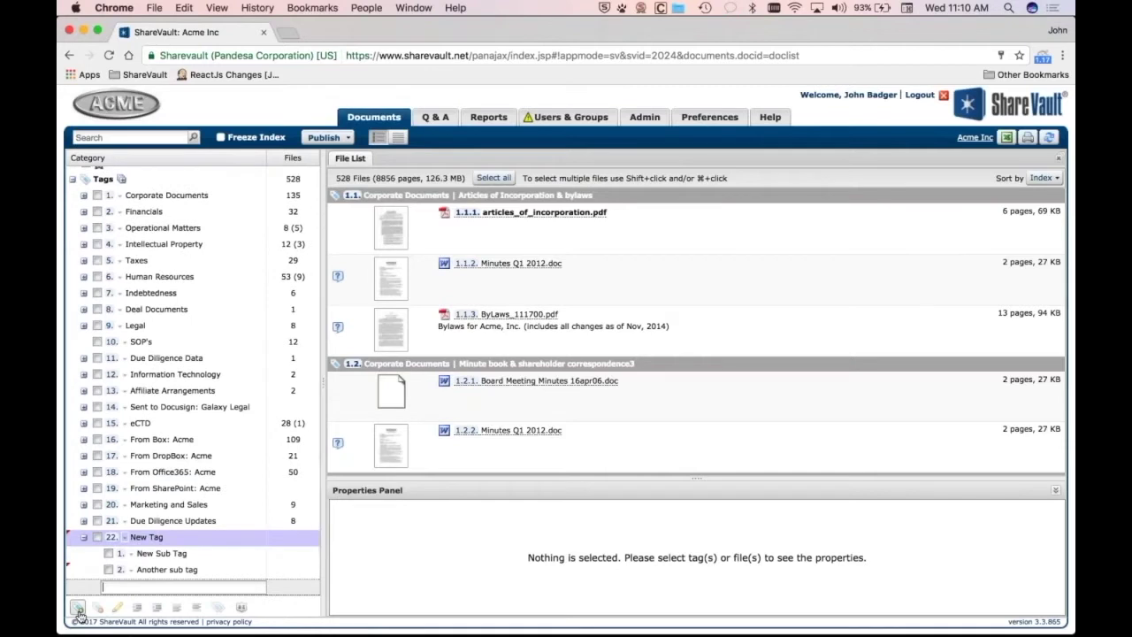
Add two more top-level tags named asdasdf and asdfasdf after New Tag.
left_click(77, 609)
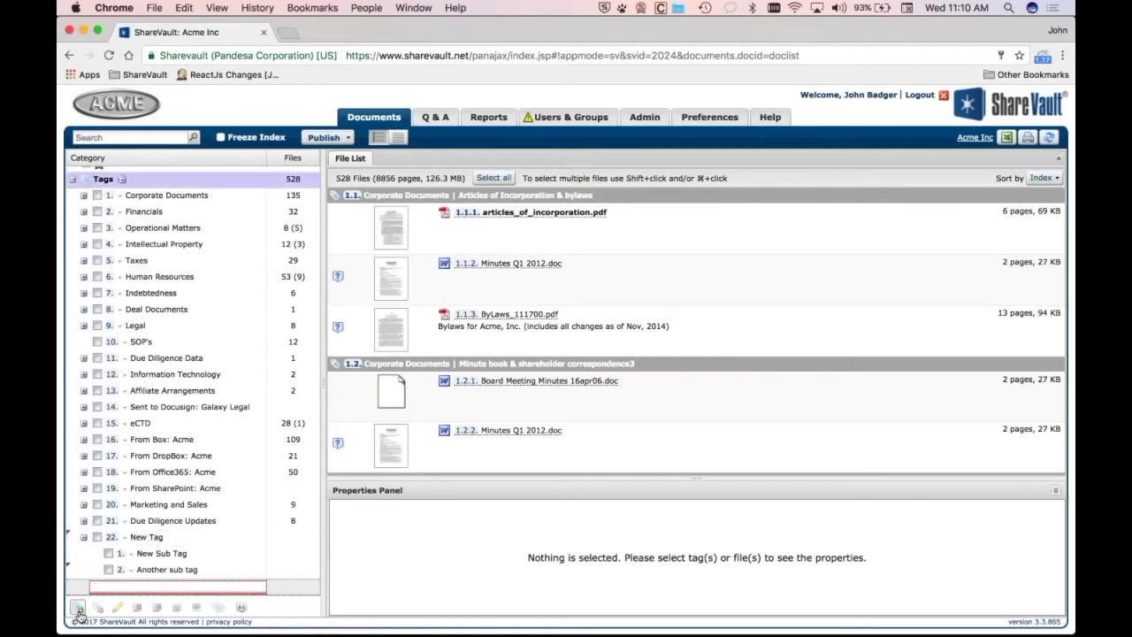
type("asdasdf")
key("Return")
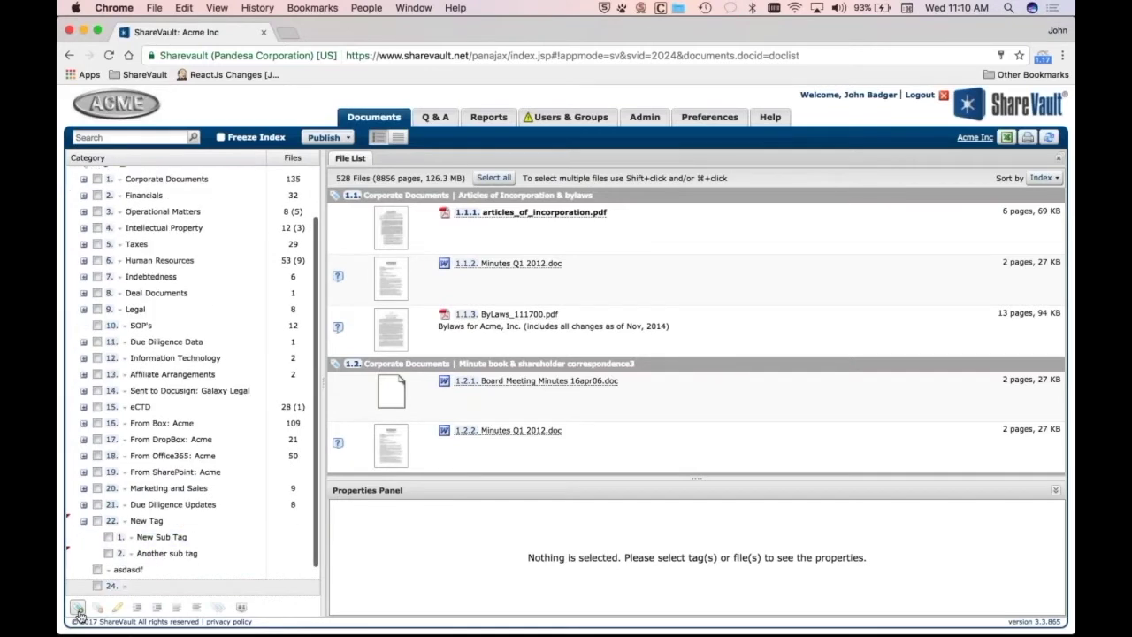
type("asdfasdf")
key("Return")
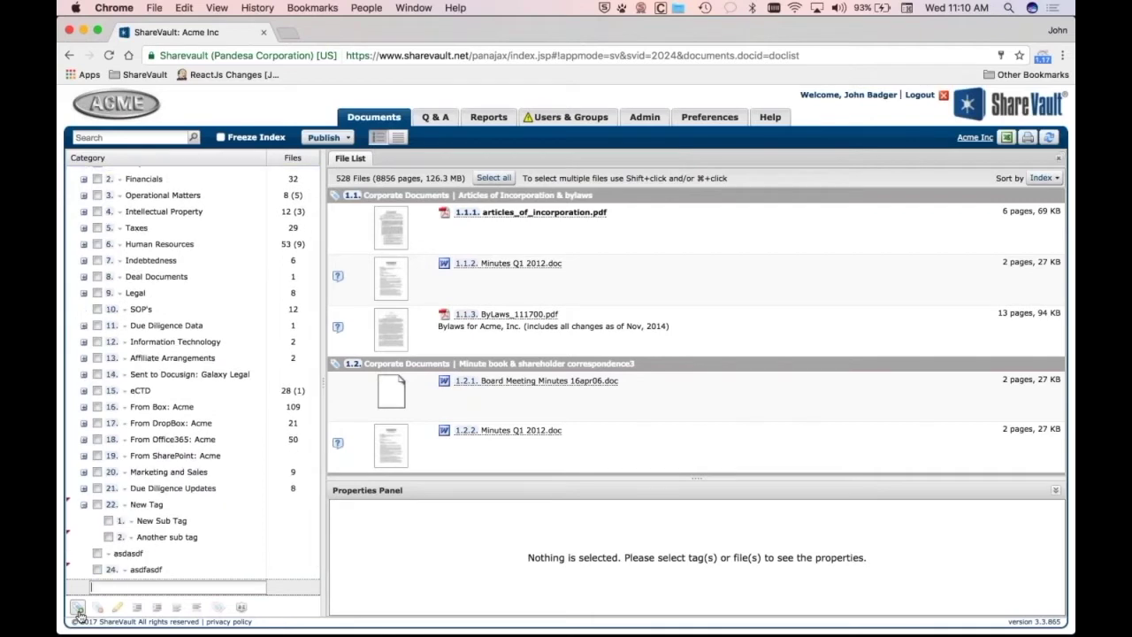
Nest a sub-tag named dadsfasdf under the top-level asdfasdf tag, and a third-level tag named asdfasdf beneath it.
type("dadsfasdf")
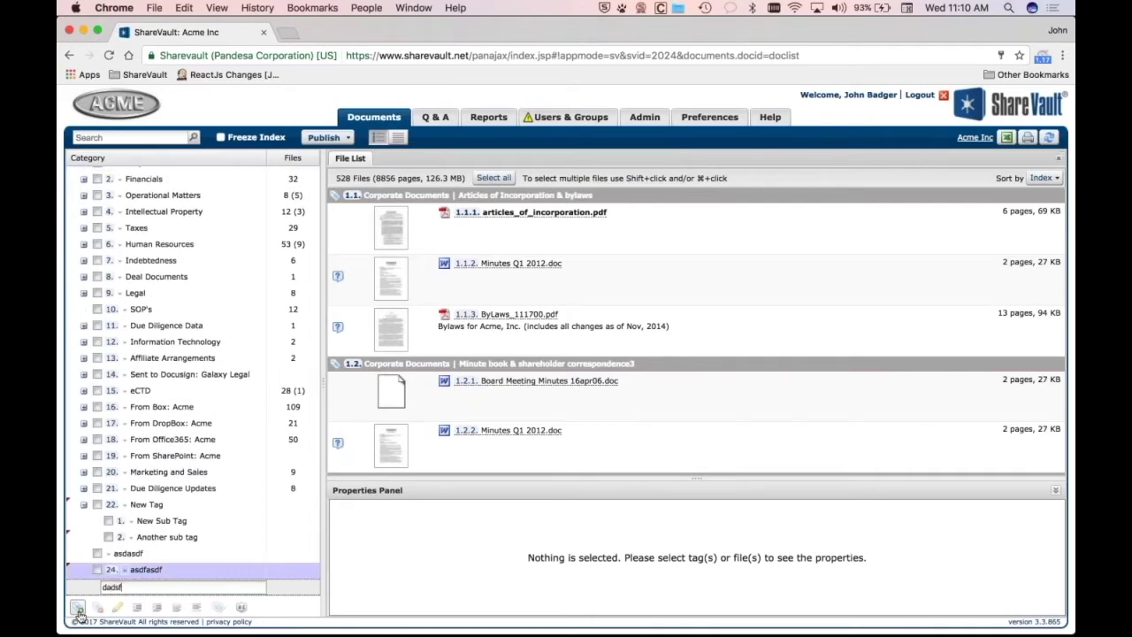
key("Return")
key("Tab")
type("asdfasdf")
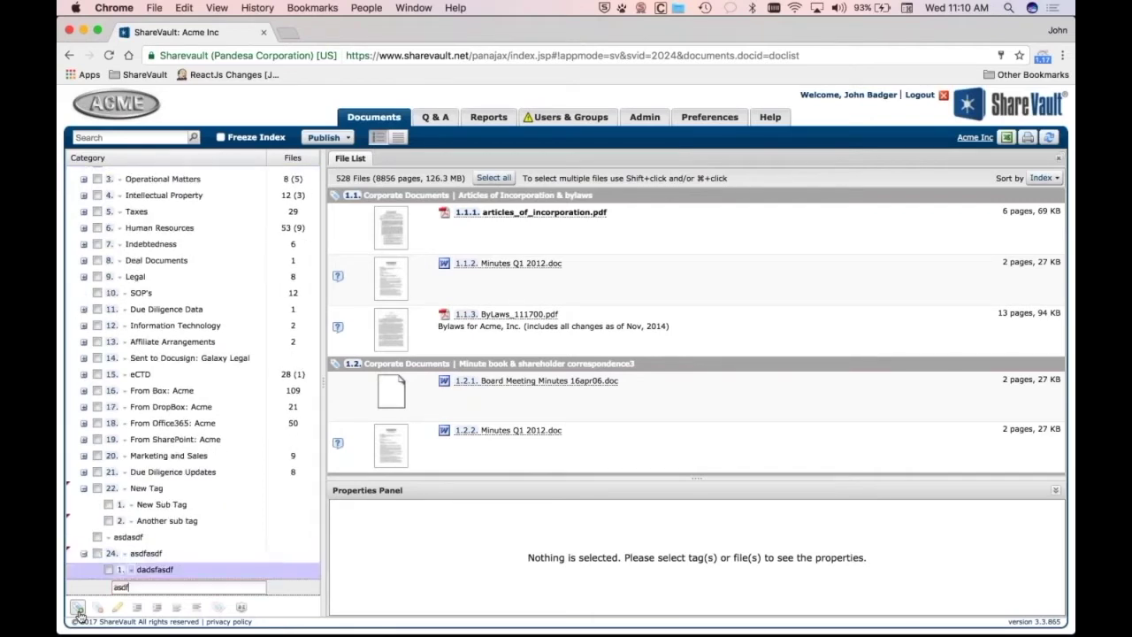
key("Return")
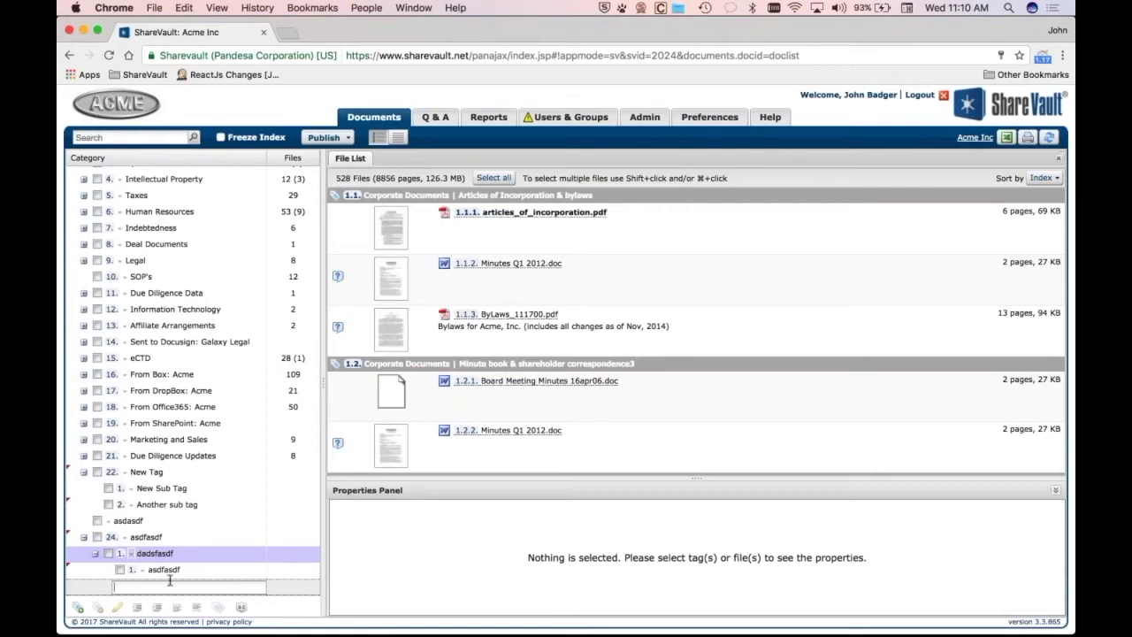
key("Escape")
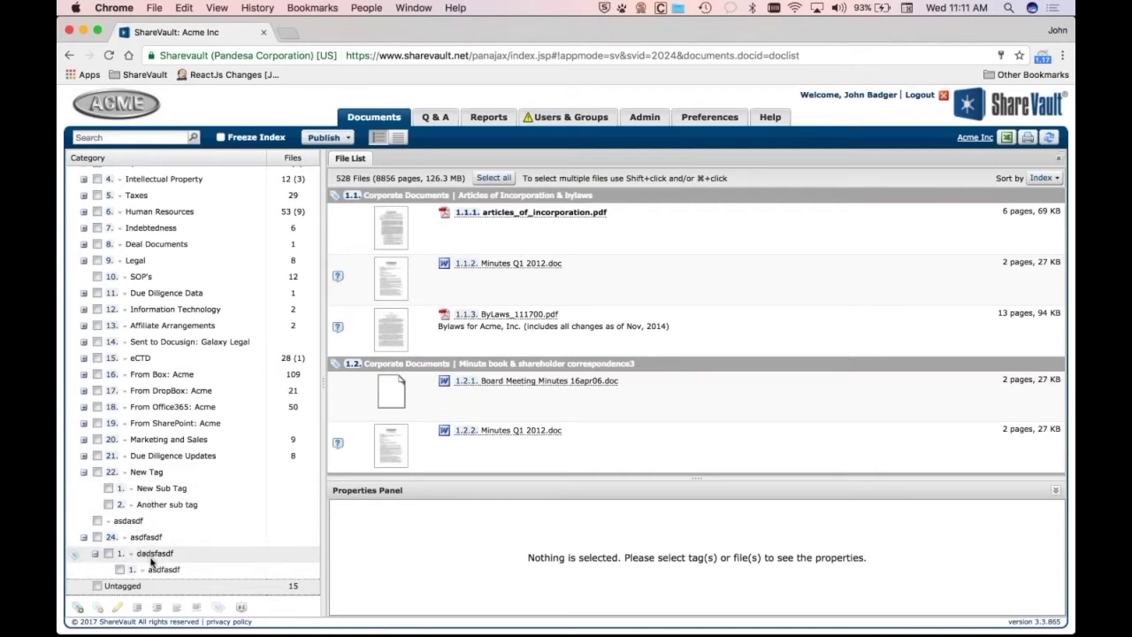
Outdent the third-level asdfasdf tag by one level so it sits beside dadsfasdf.
left_click(156, 570)
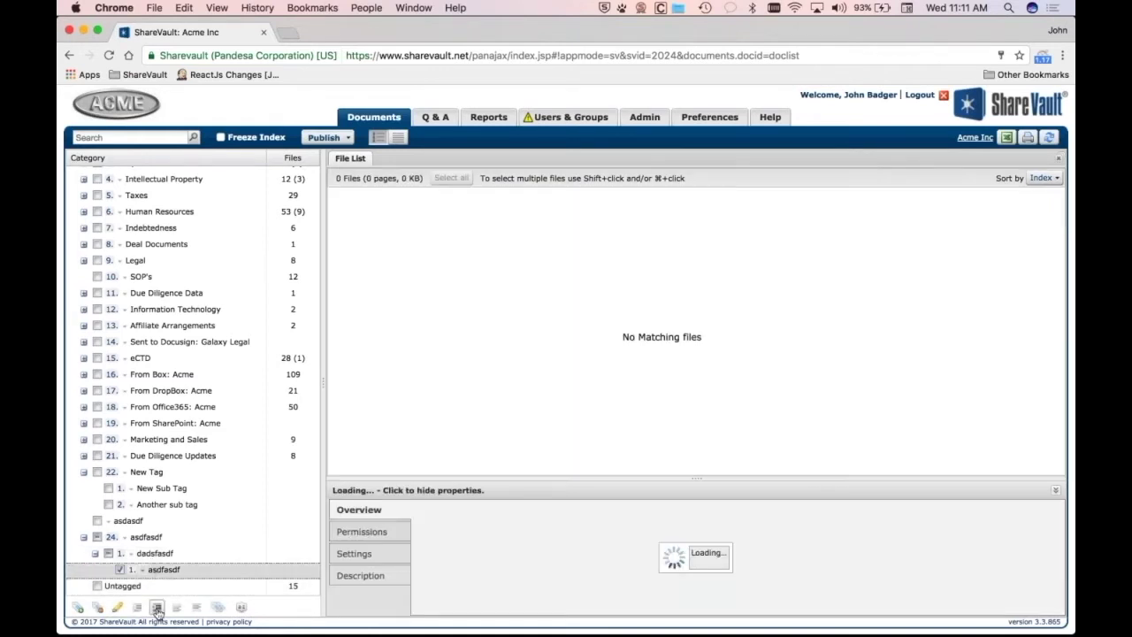
left_click(157, 609)
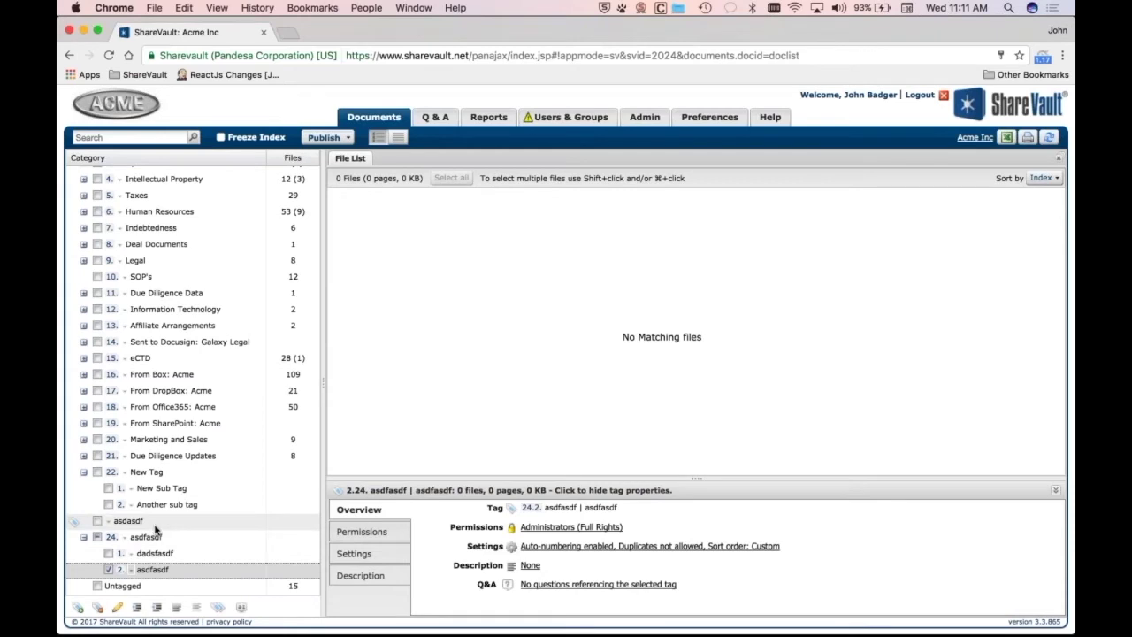
scroll(156, 529, "down", 1)
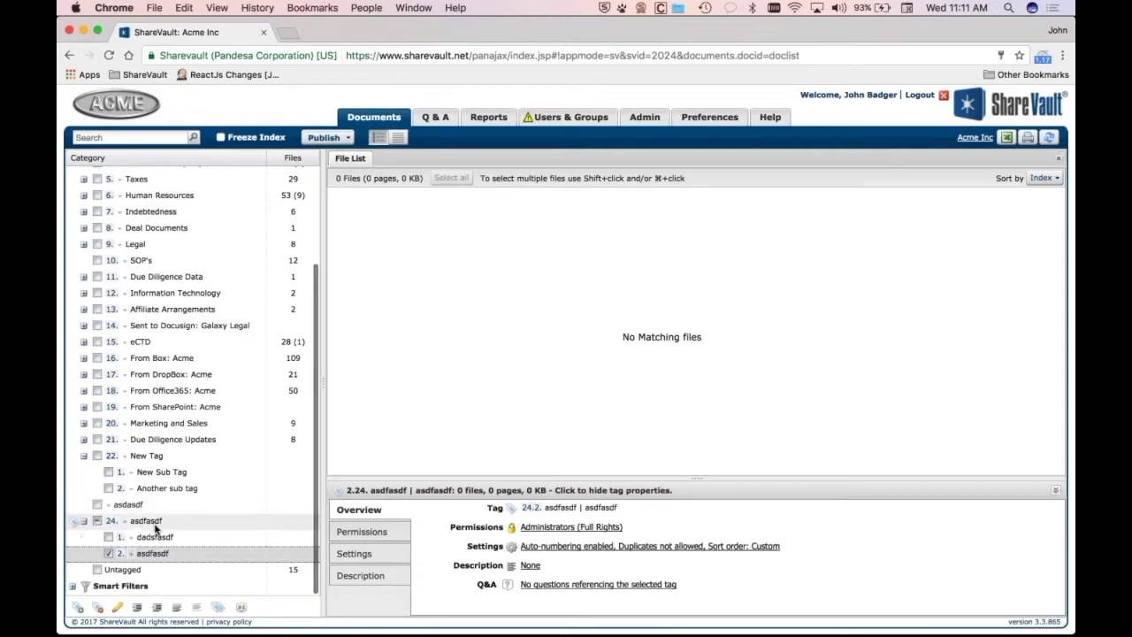
Switch to the tags-list-11 workbook in Excel and examine its indented tag hierarchy and the description text in column G.
key("super+Tab")
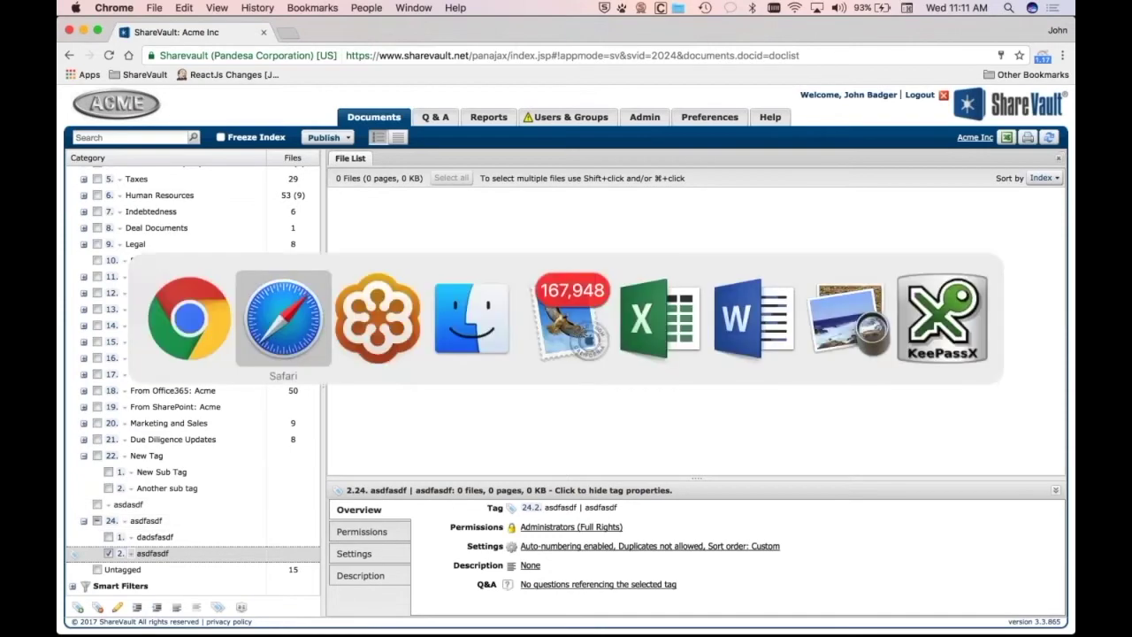
key("super+Tab")
key("super+Tab")
key("super+Tab")
key("super+Tab")
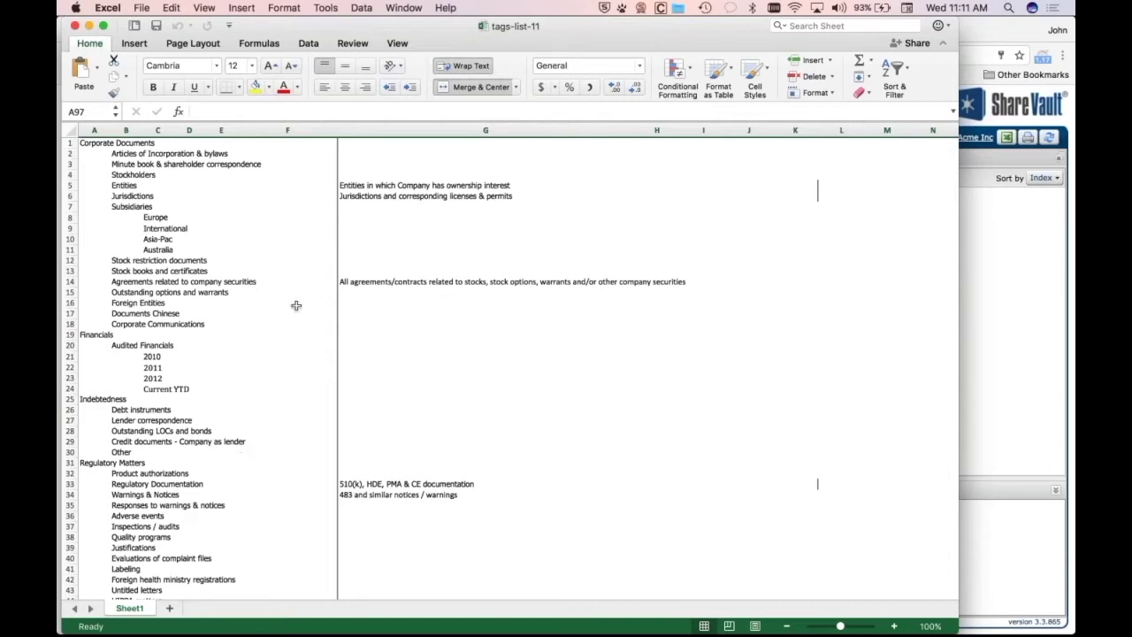
left_click(349, 187)
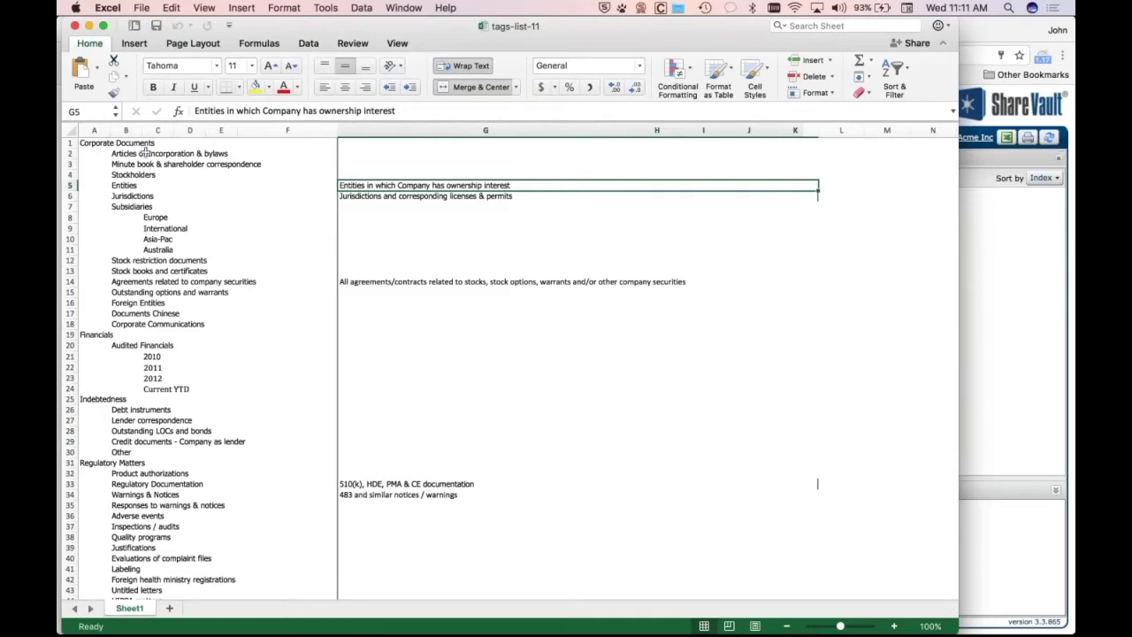
key("super+Tab")
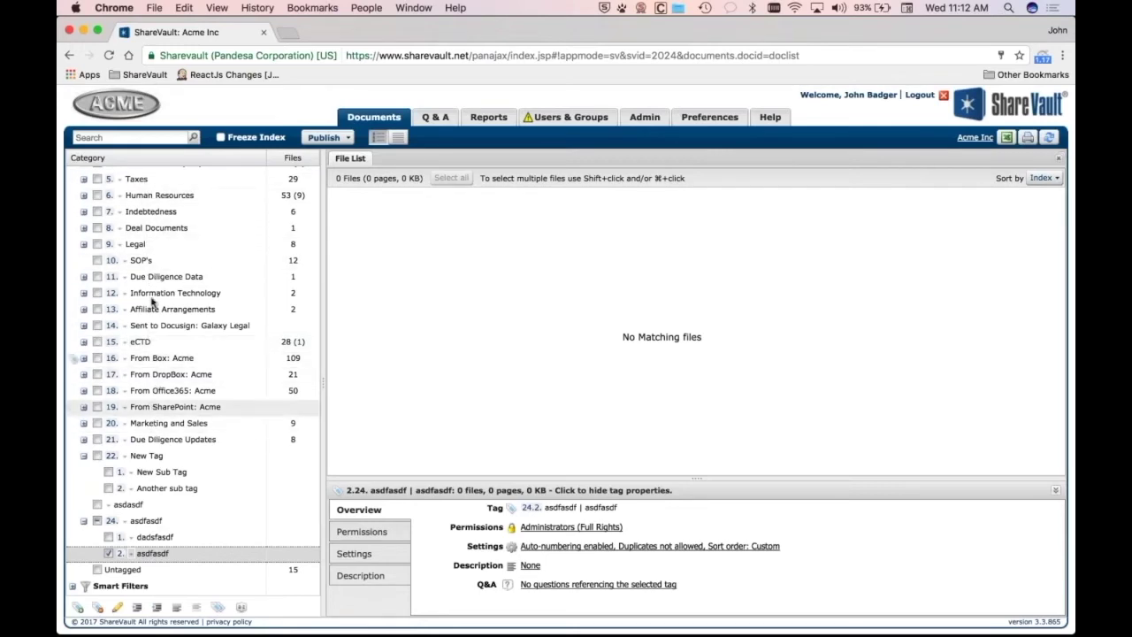
key("super+Tab")
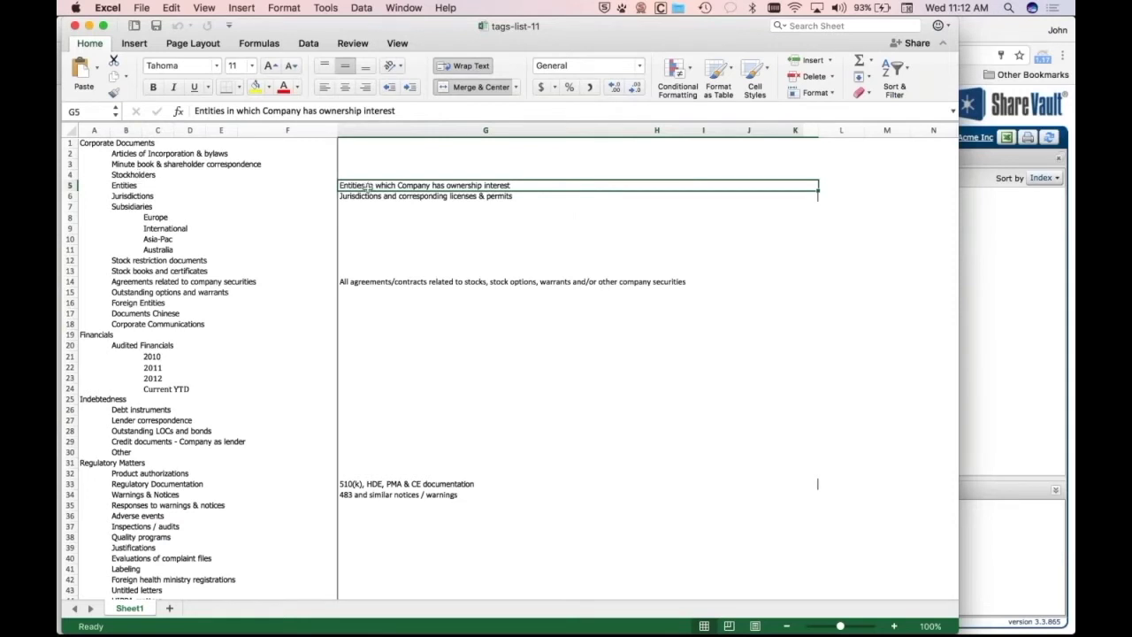
left_click(358, 283)
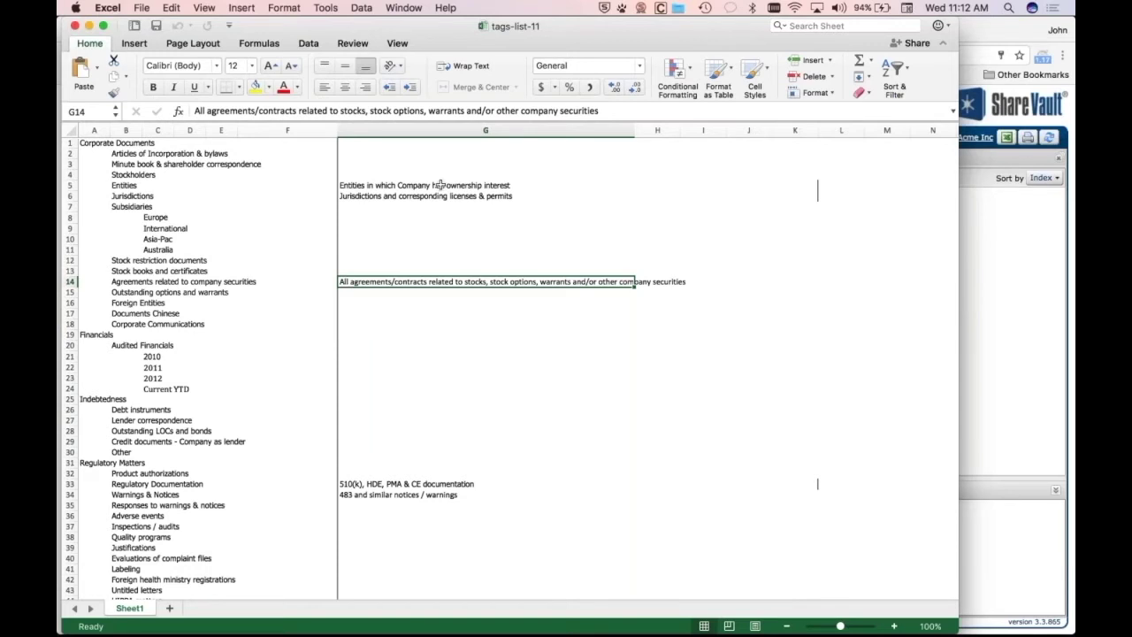
scroll(433, 177, "right", 1)
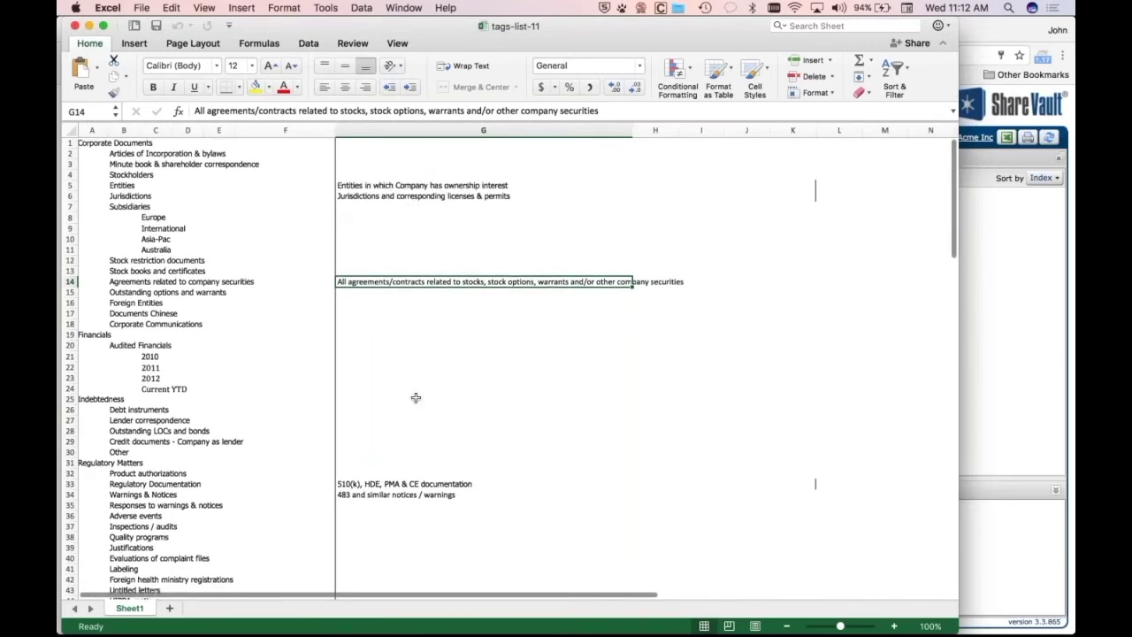
left_click(195, 281)
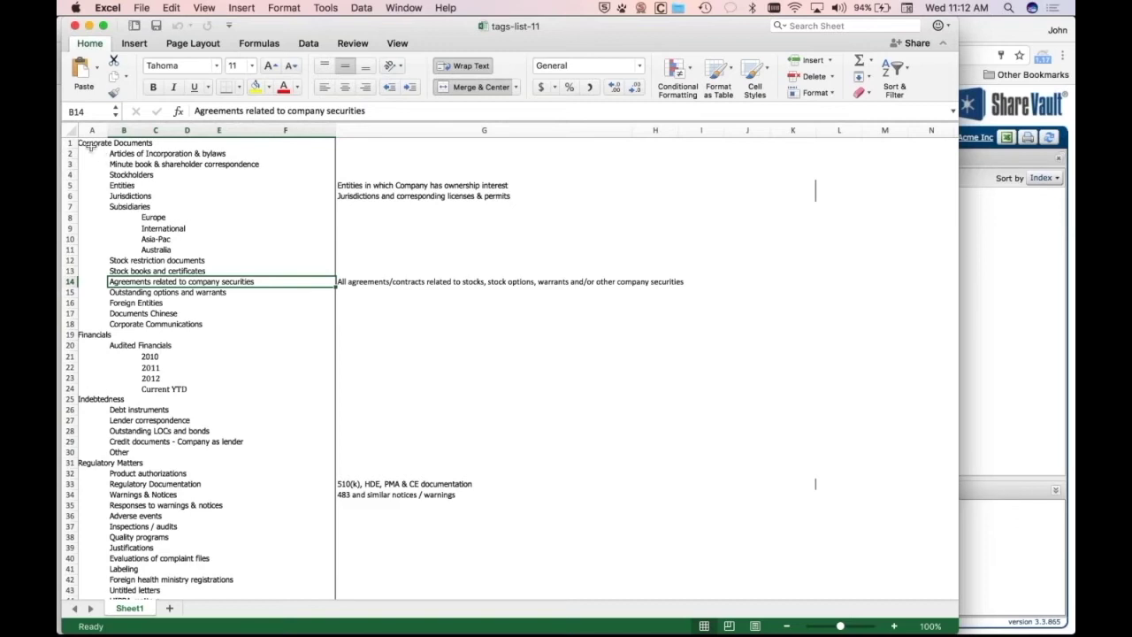
Copy the tag hierarchy with its descriptions from Corporate Documents through HIPPA matters, range A1:K44.
left_click_drag(90, 143, 391, 550)
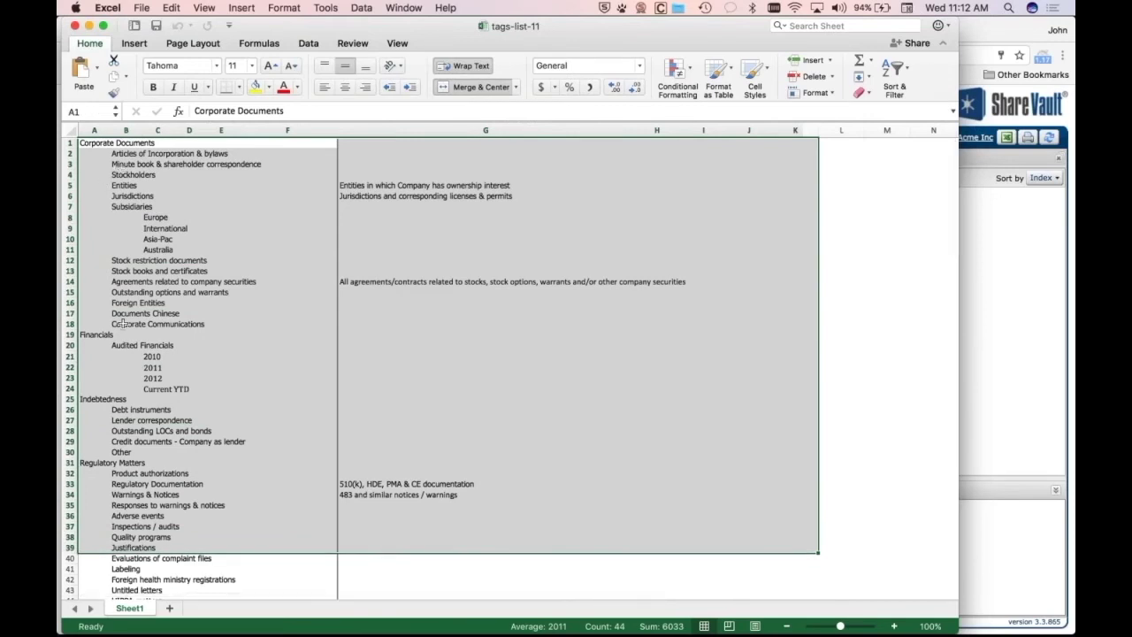
scroll(370, 470, "down", 3)
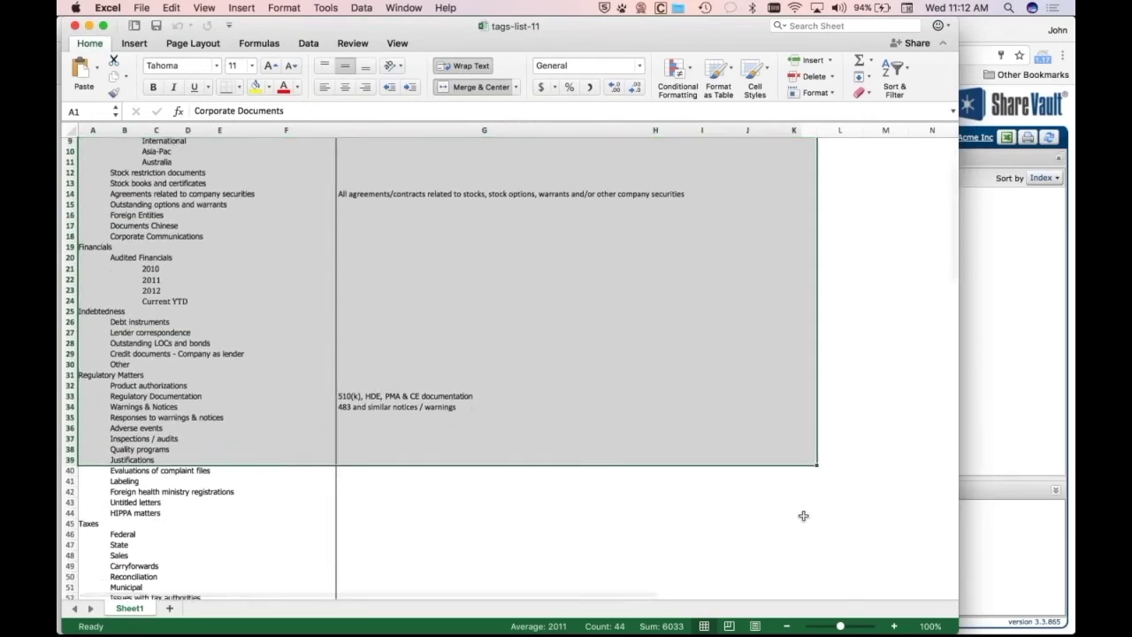
left_click(804, 516, "shift")
right_click(325, 260)
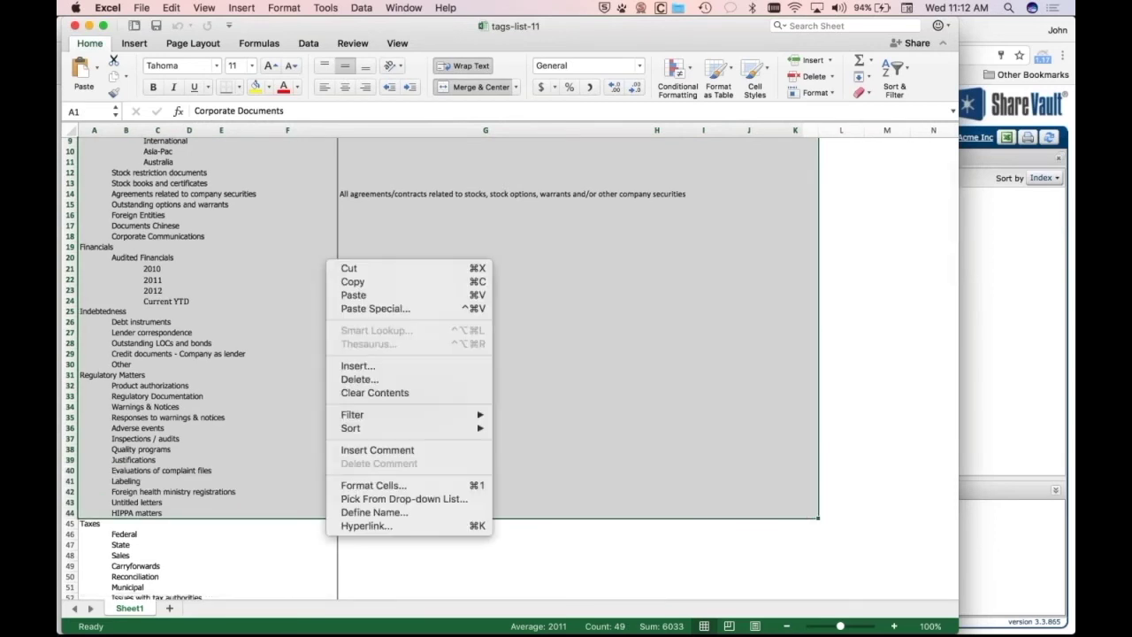
left_click(350, 283)
scroll(197, 228, "up", 3)
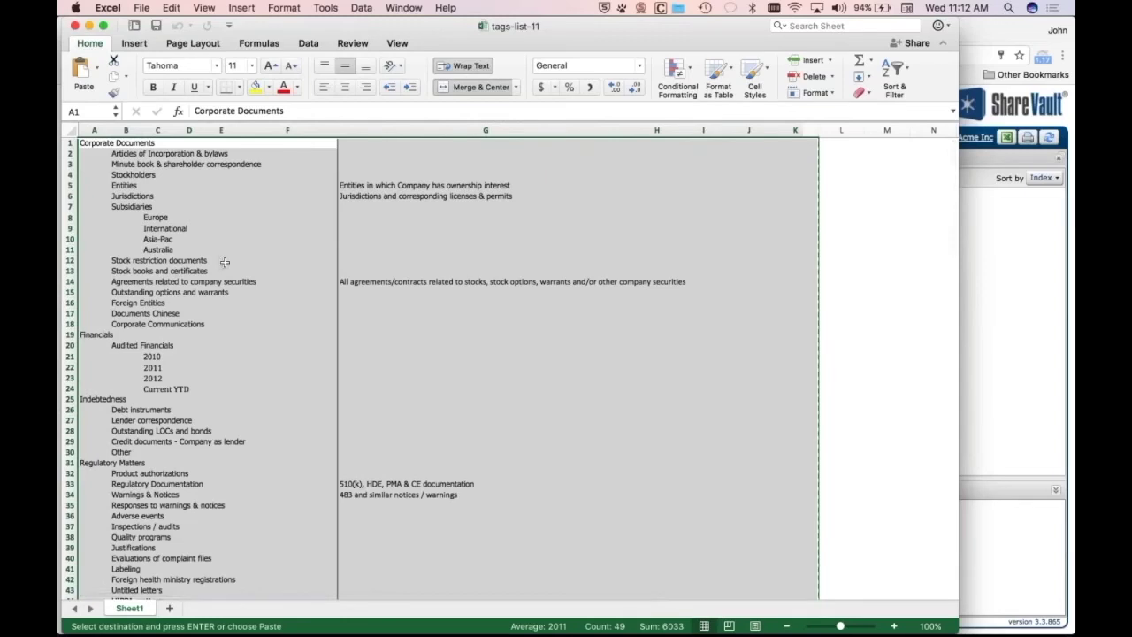
Switch to ShareVault and paste the copied tag list with its descriptions as new subtags under the second-level asdfasdf tag.
key("super+Tab")
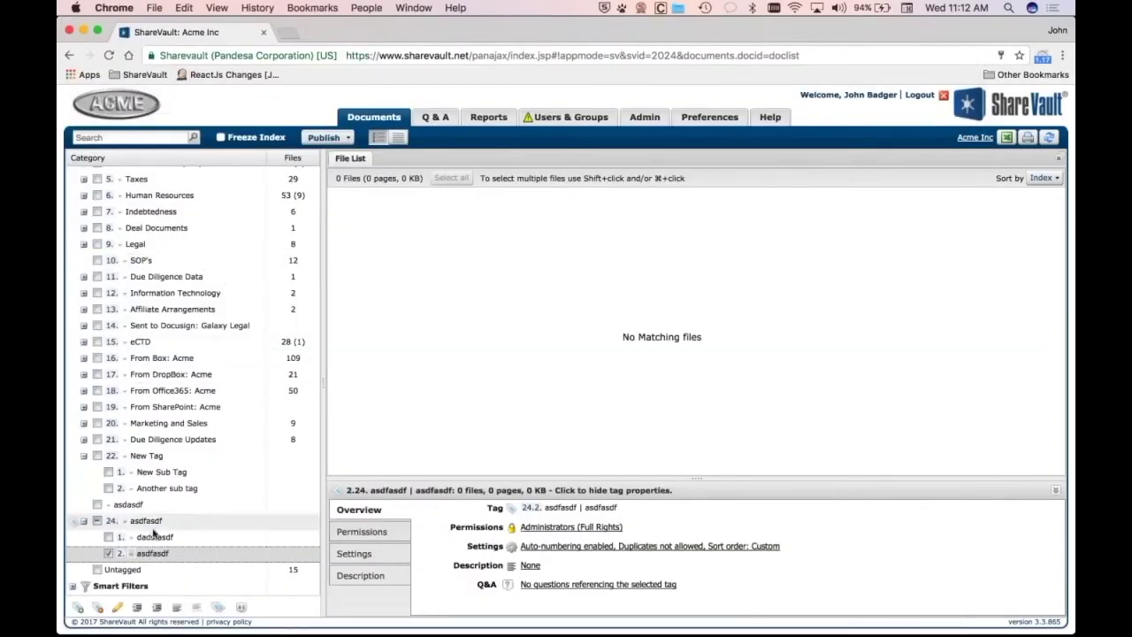
left_click(78, 609)
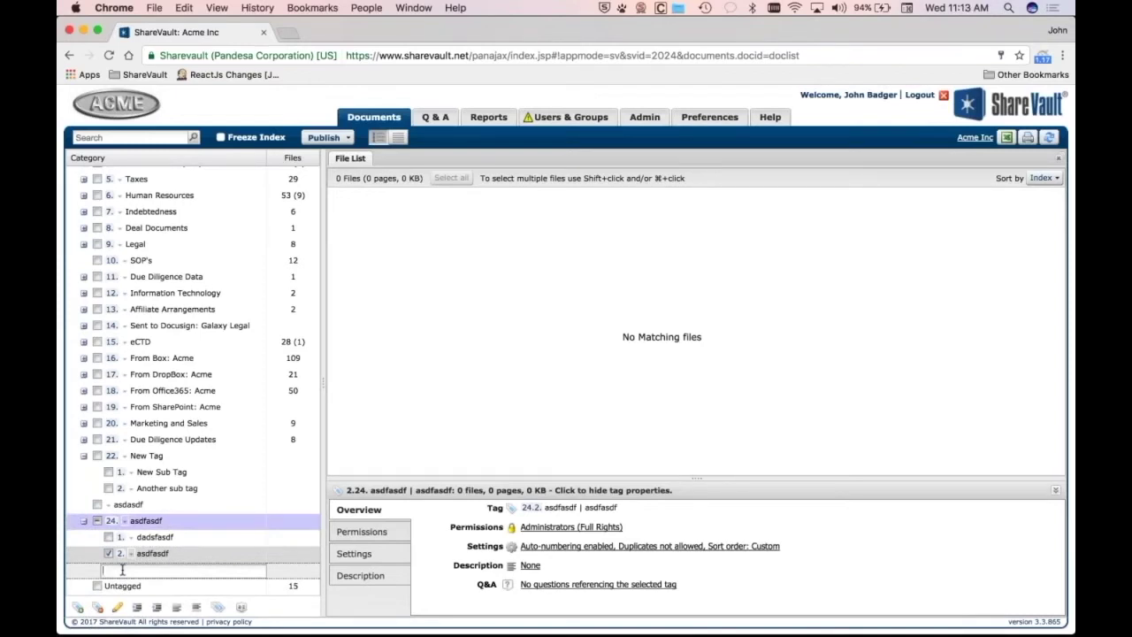
key("Return")
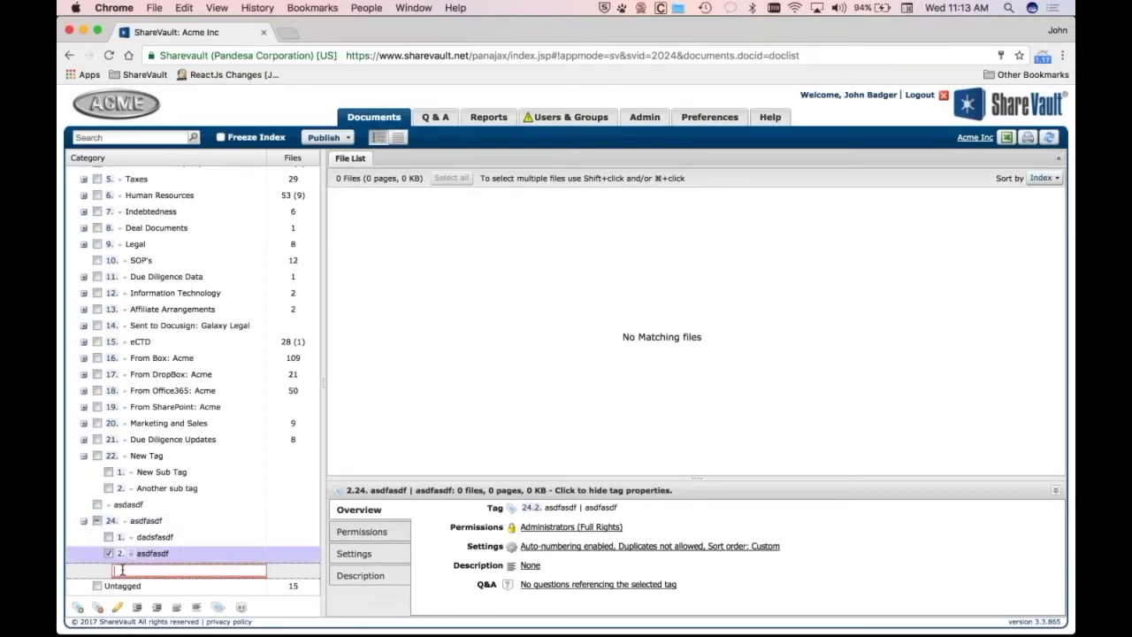
key("super+v")
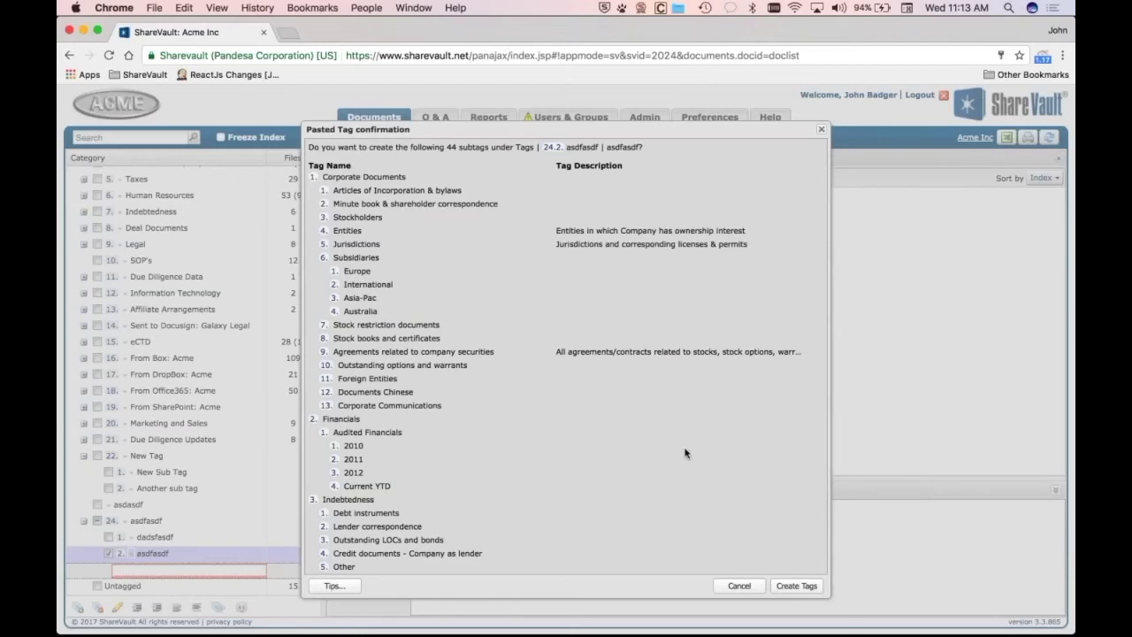
left_click(796, 585)
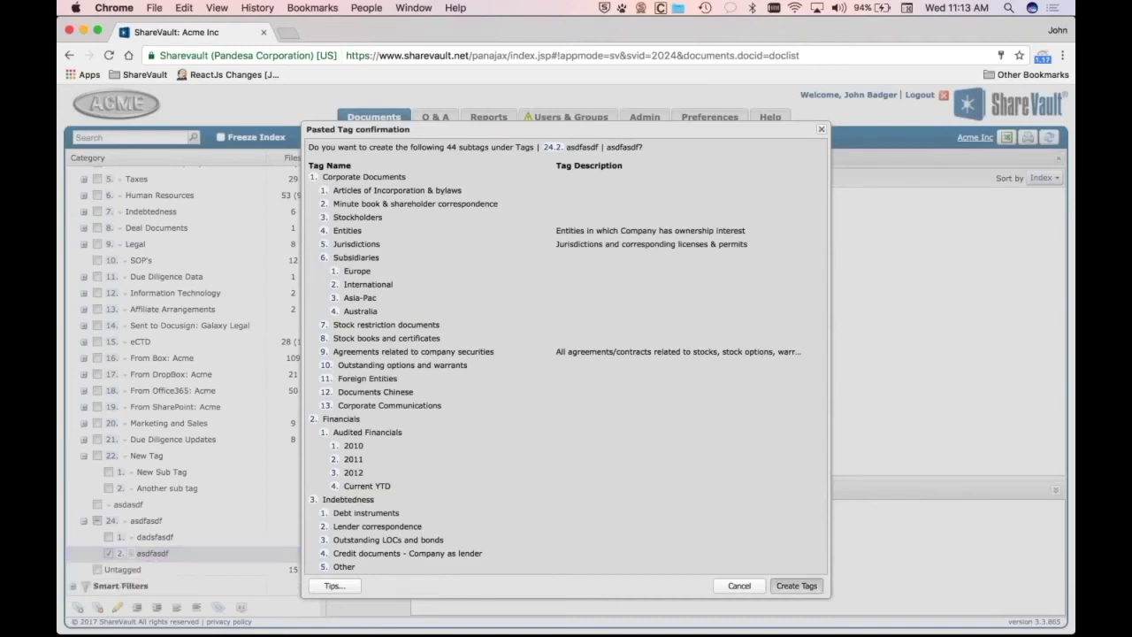
scroll(244, 456, "down", 2)
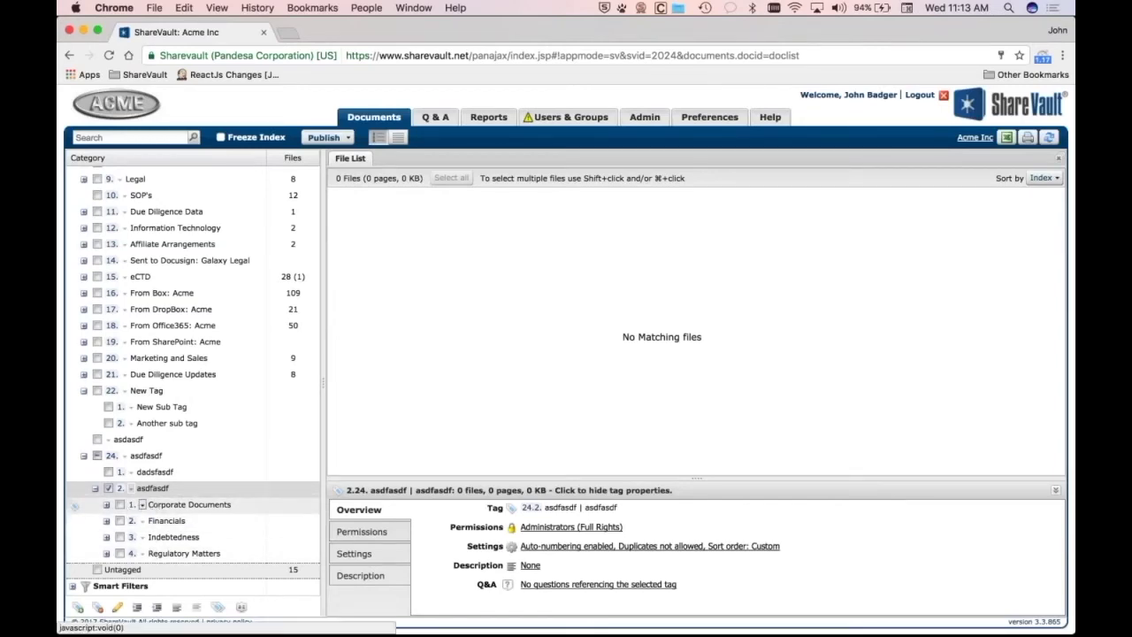
Switch to the tags-list-11 workbook in Excel and check the description in G14 for Agreements related to company securities.
key("super+Tab")
left_click(435, 283)
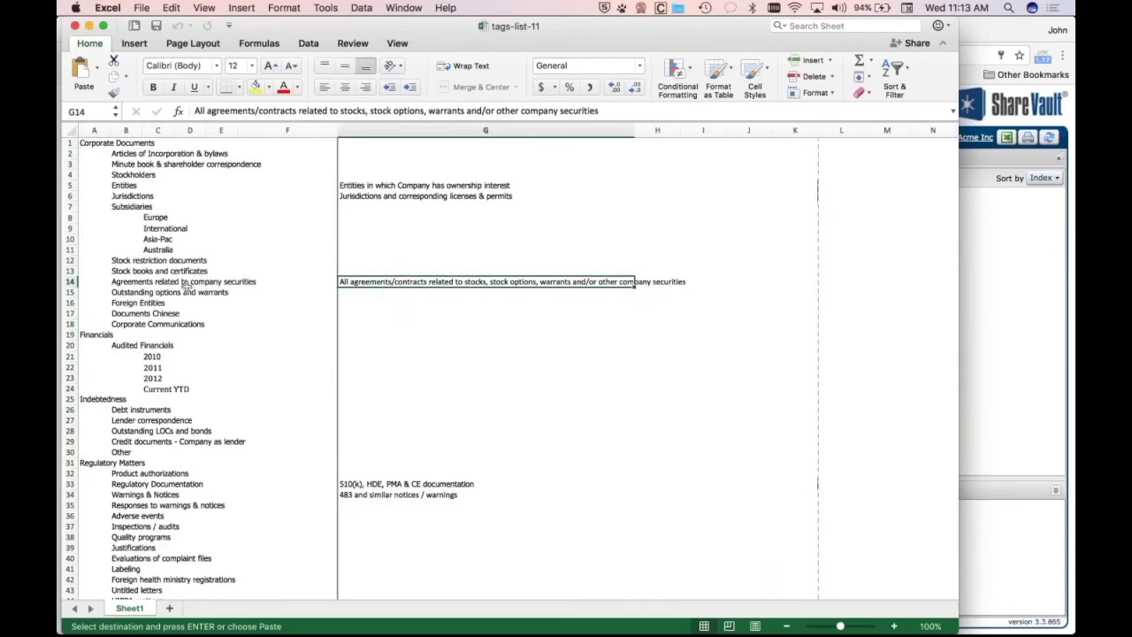
Return to ShareVault and append ". asfasdfa" to the description of the Agreements related to company securities tag under the new Corporate Documents.
key("super+Tab")
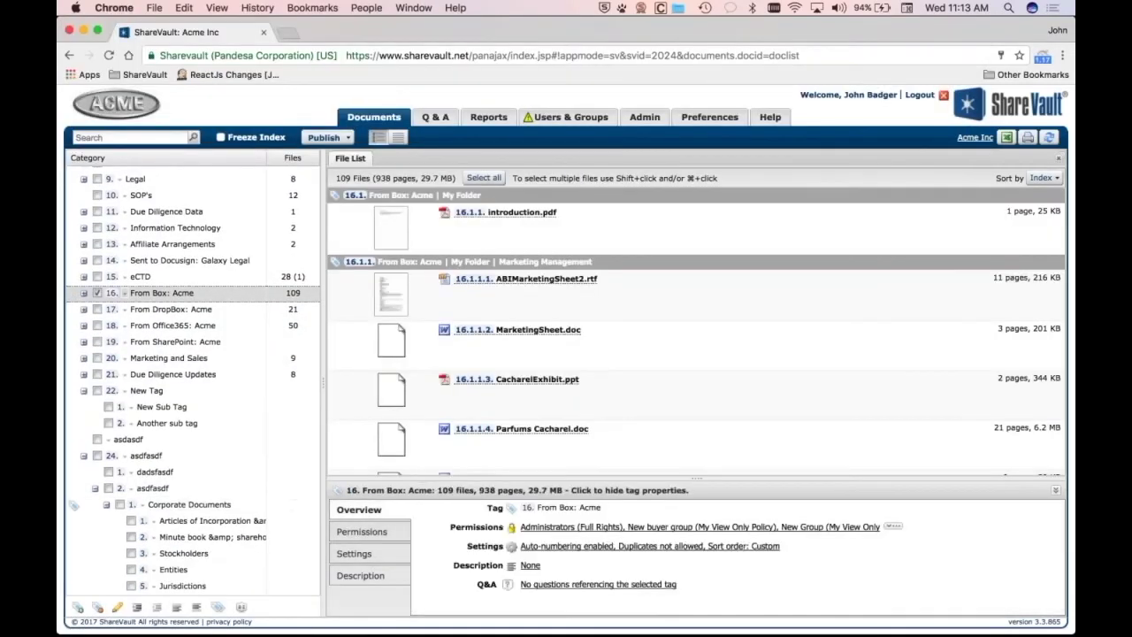
scroll(173, 510, "down", 3)
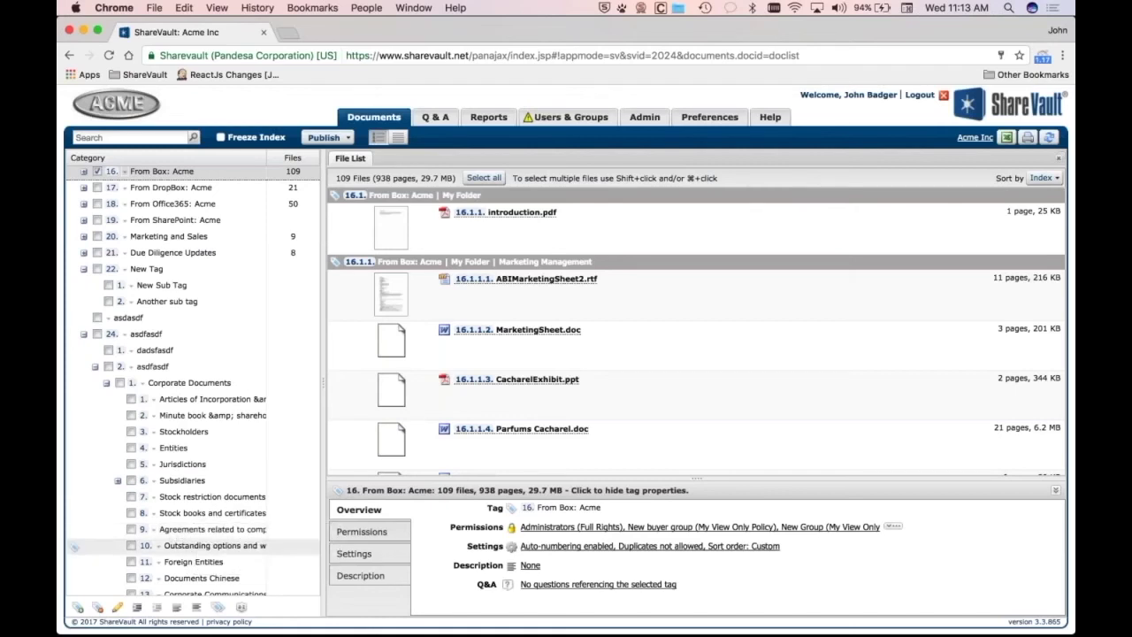
left_click(270, 531)
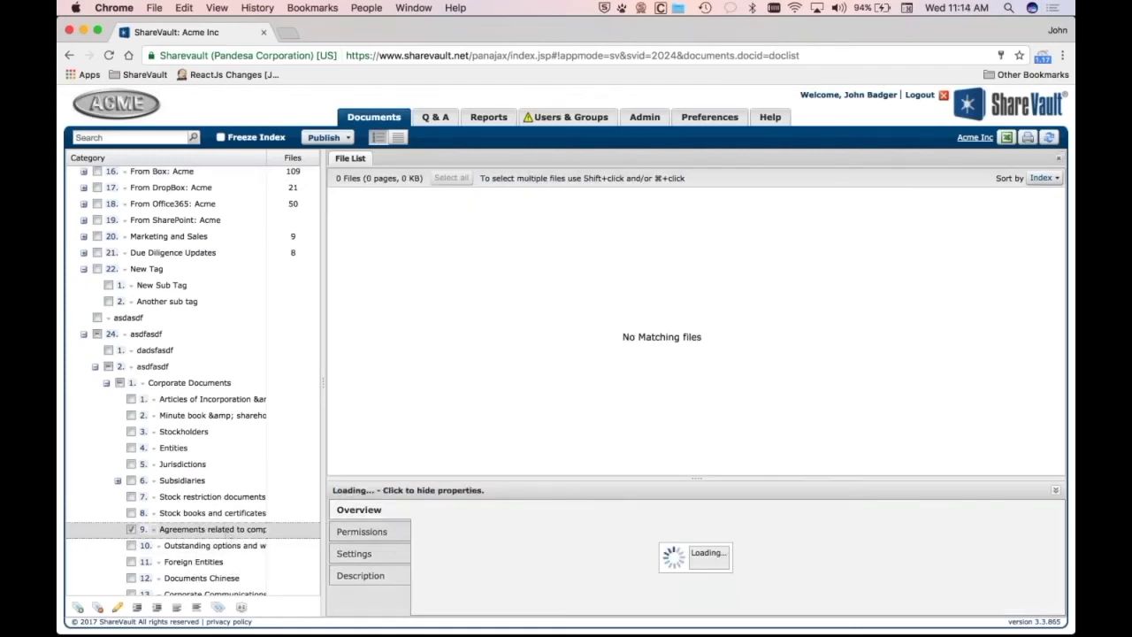
left_click(361, 576)
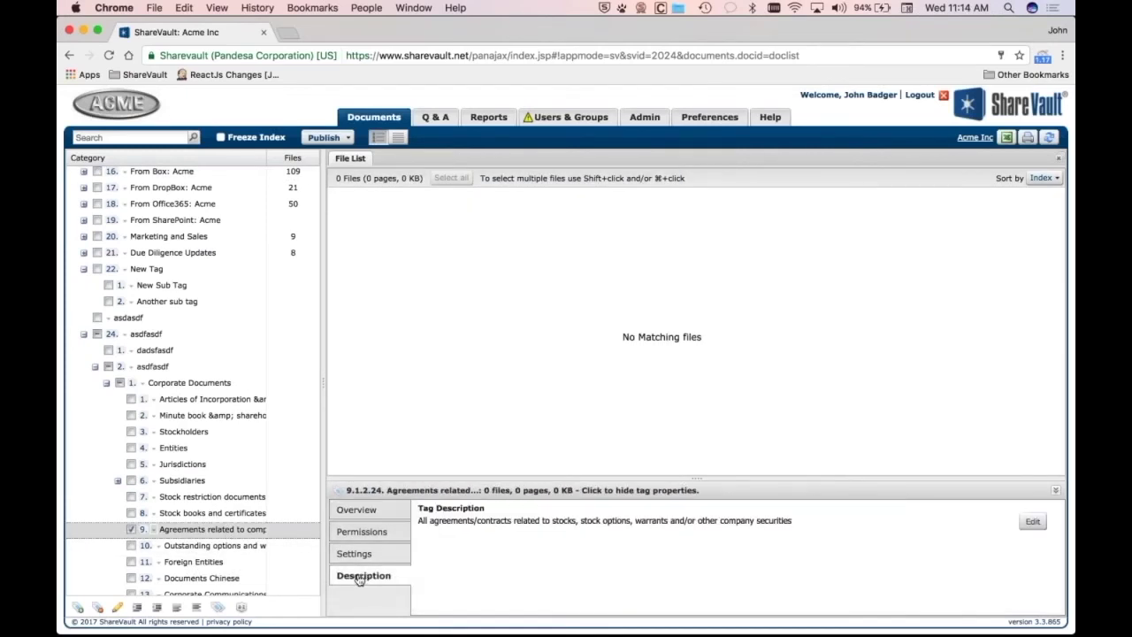
left_click(470, 524)
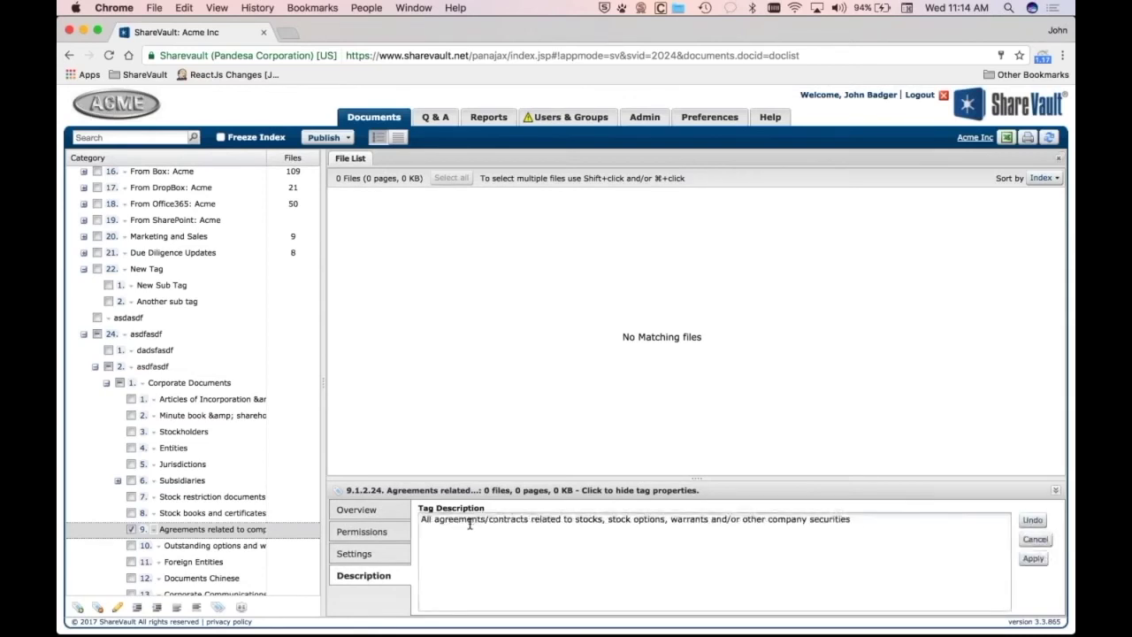
left_click(869, 524)
type("asfasdfa")
left_click(1032, 558)
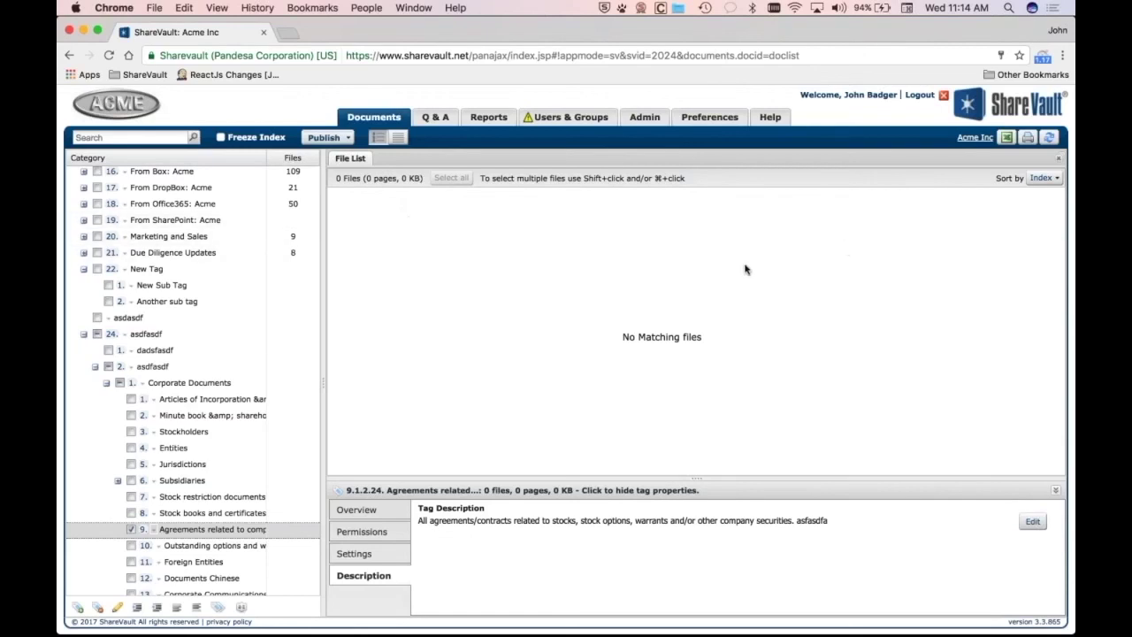
List the files of all categories and select Minutes Q1 2012.doc under Articles of Incorporation & bylaws.
scroll(256, 265, "up", 8)
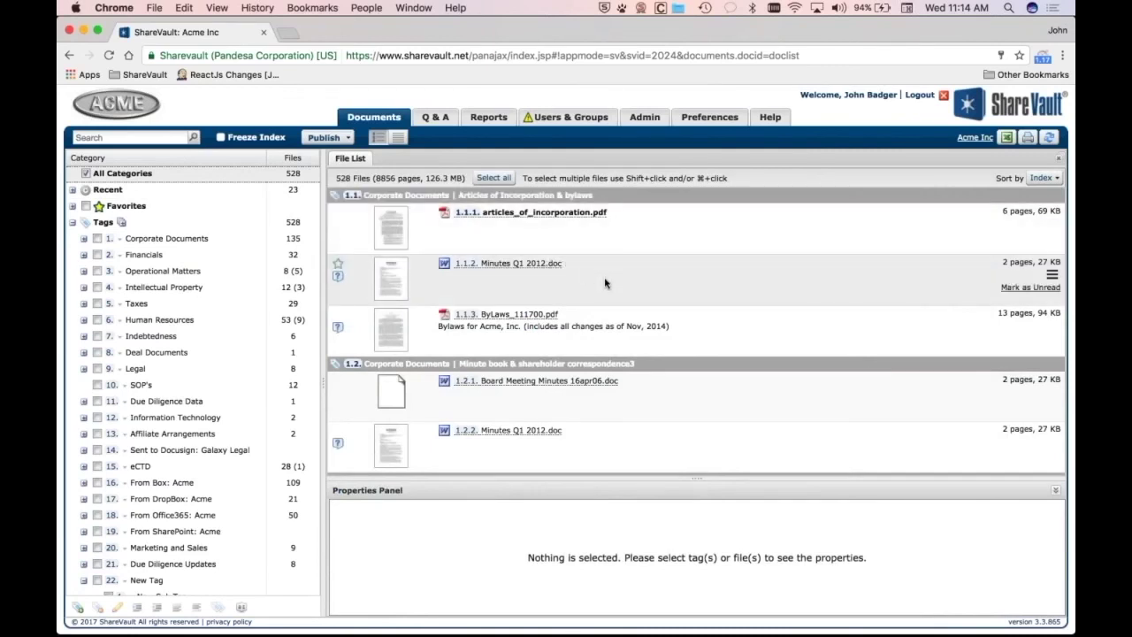
left_click(566, 265)
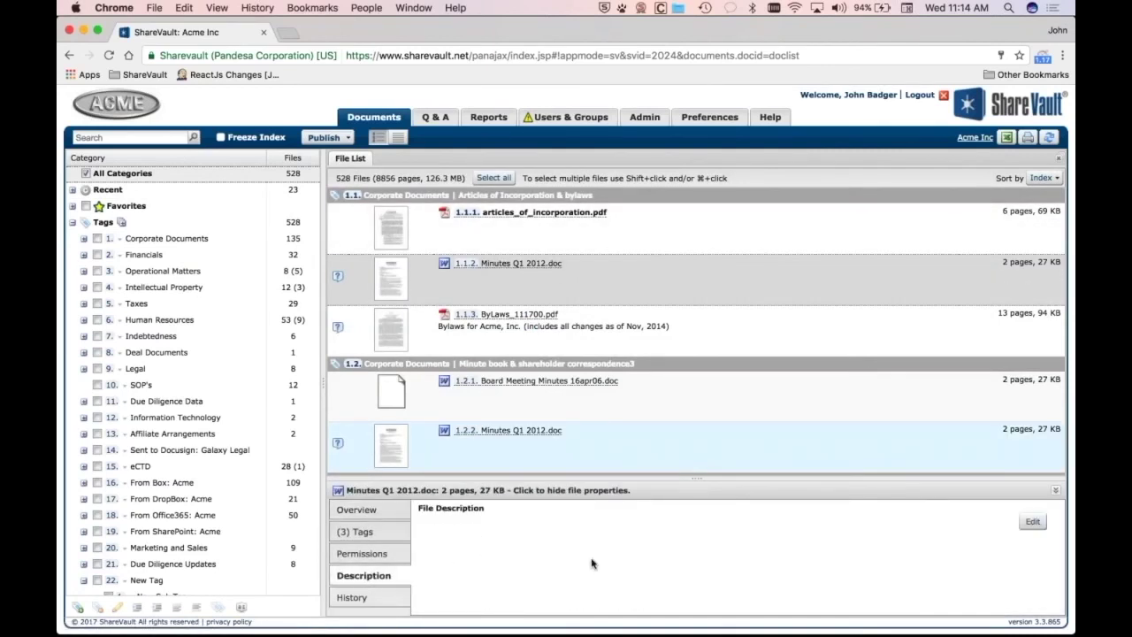
left_click(1032, 521)
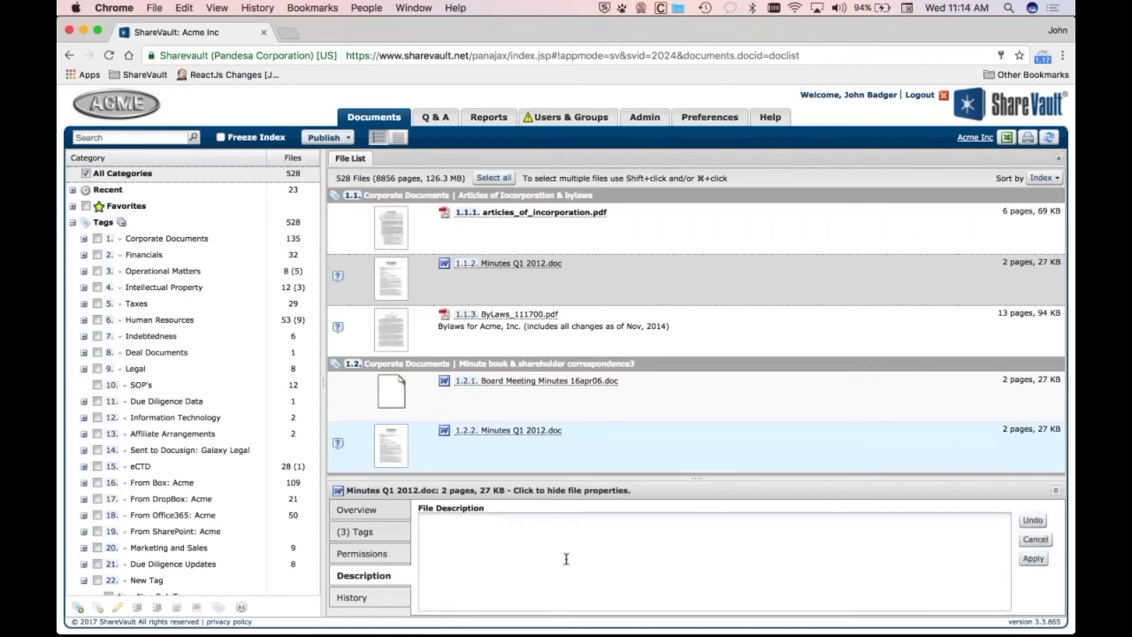
type("asdflaks")
key("BackSpace")
key("BackSpace")
key("BackSpace")
key("BackSpace")
key("BackSpace")
left_click(1033, 539)
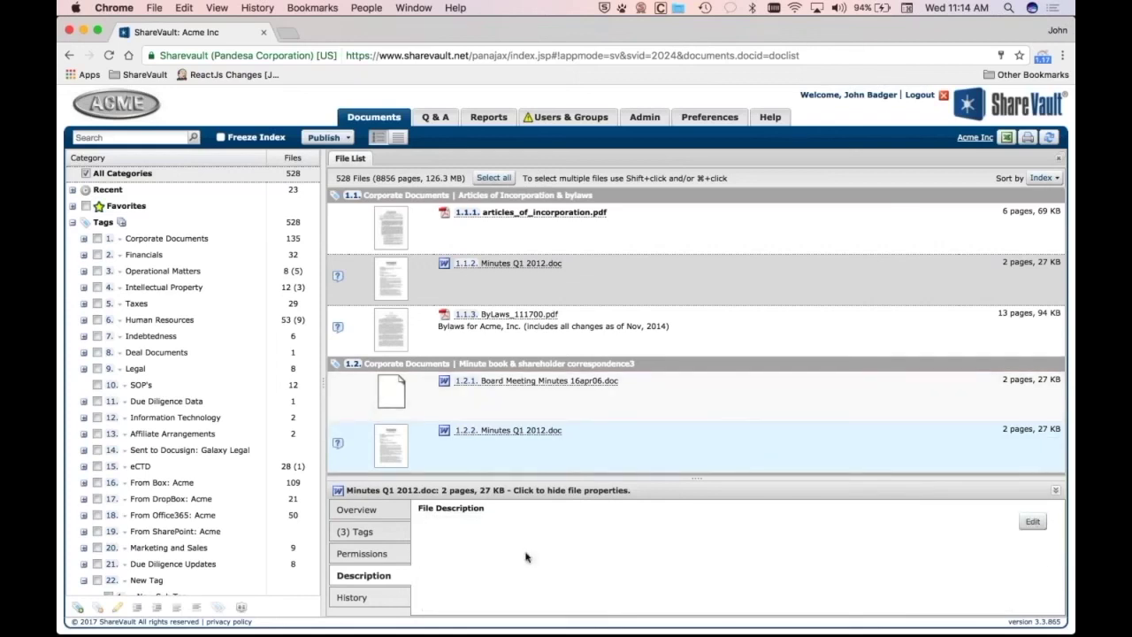
Set the file description of Minutes Q1 2012.doc to "Here's the description" and apply it.
left_click(1032, 521)
type("Her")
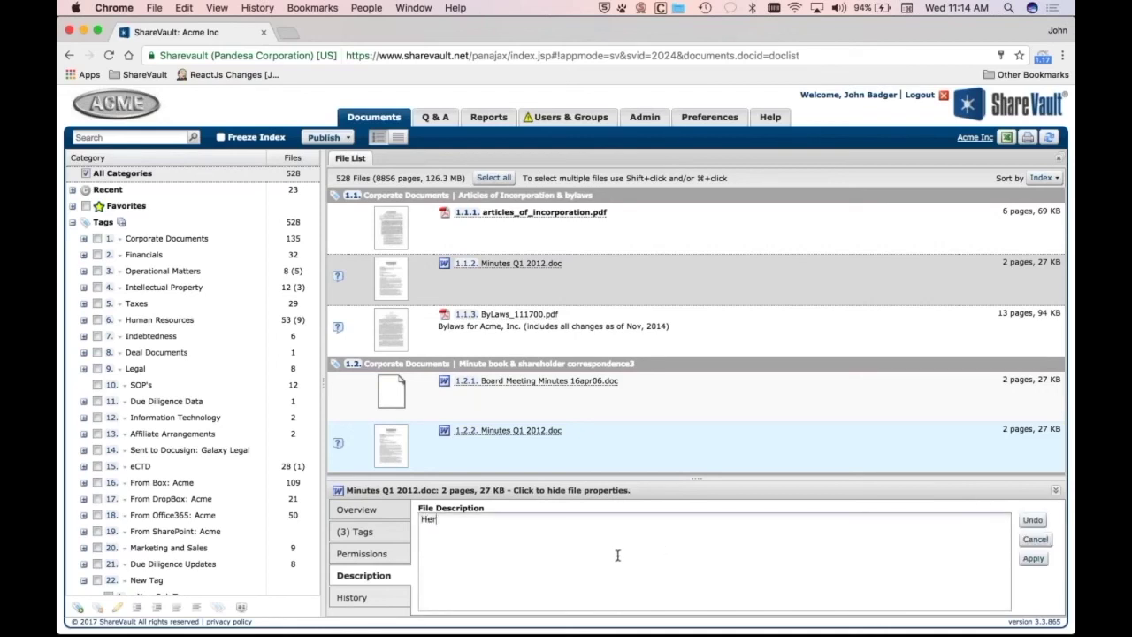
type("e's the description")
left_click(1034, 558)
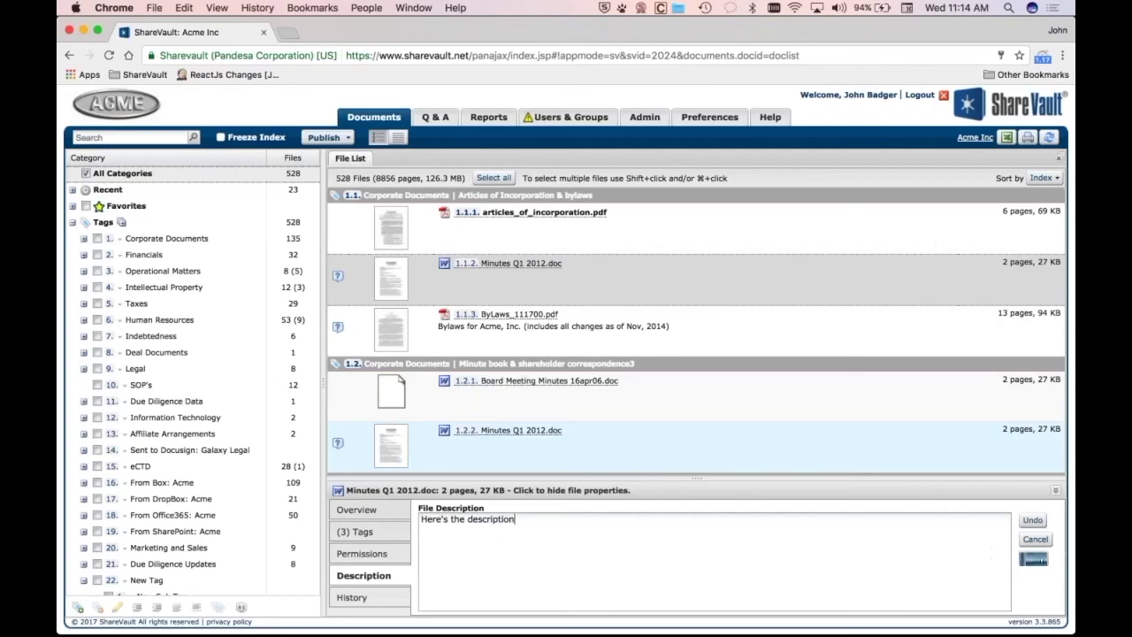